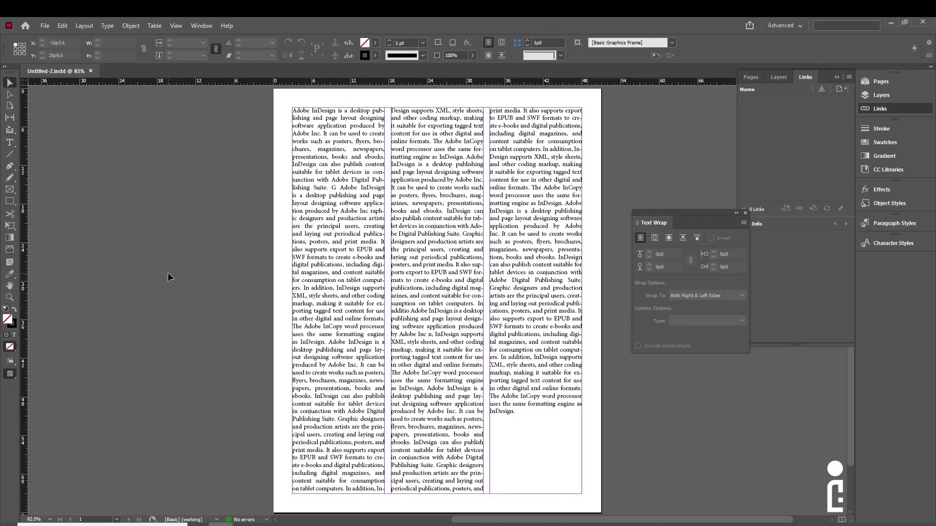
# - Place tiger.jpg at full size beside the page, and delete it again
pyautogui.click(45, 27)
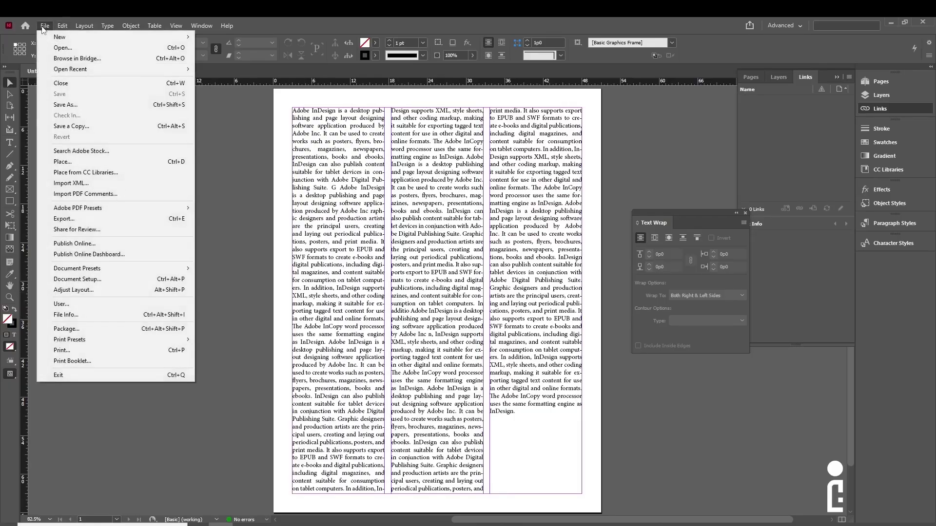
pyautogui.click(109, 161)
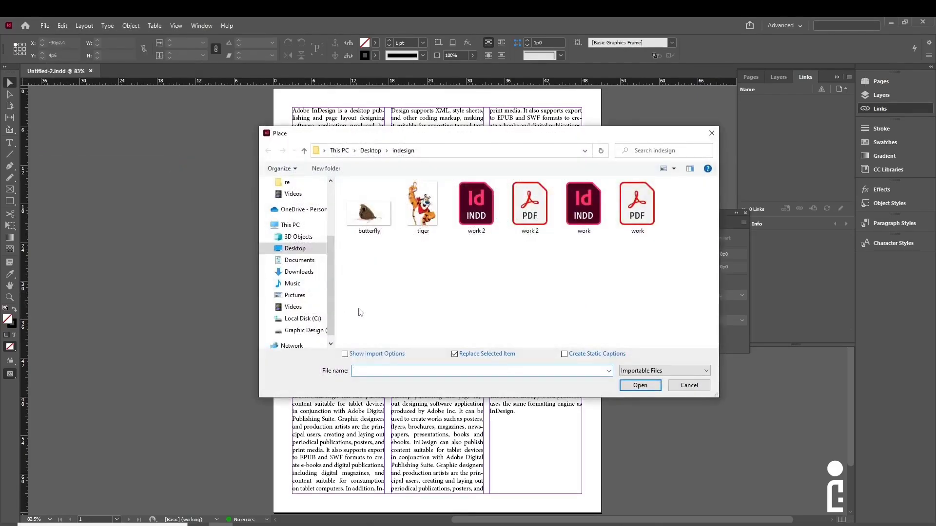
pyautogui.click(422, 207)
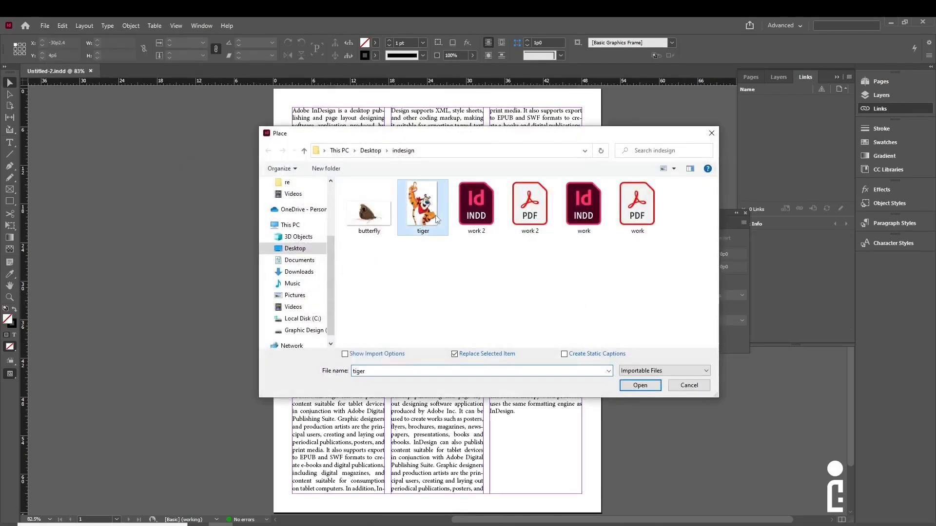
pyautogui.click(642, 388)
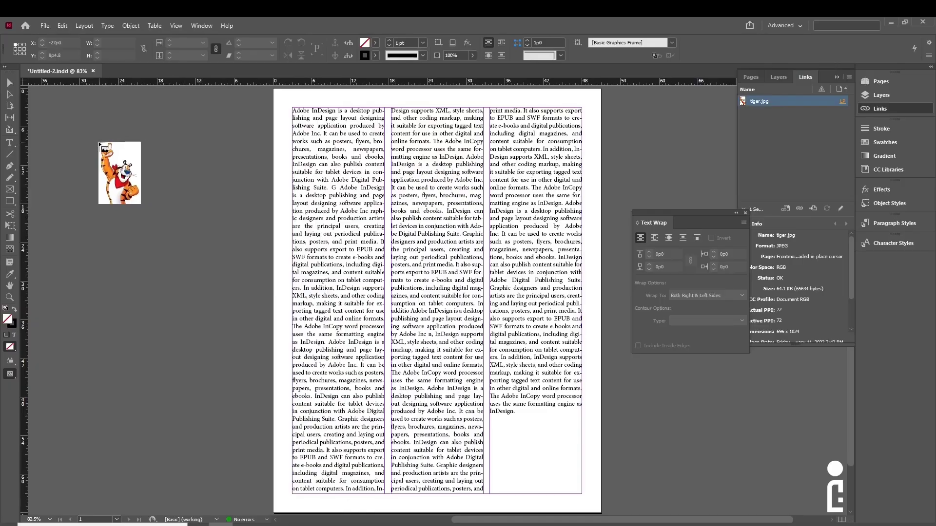
pyautogui.click(100, 143)
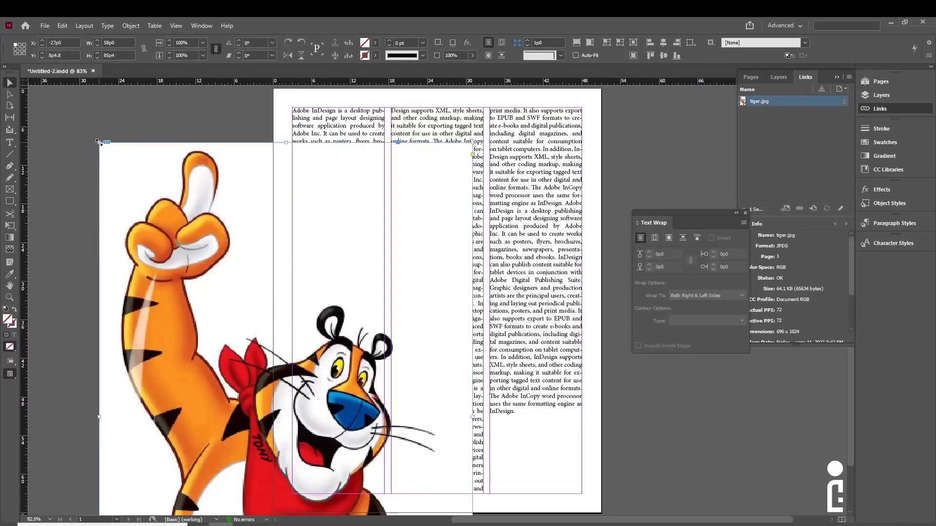
pyautogui.moveTo(192, 275); pyautogui.dragTo(168, 187)
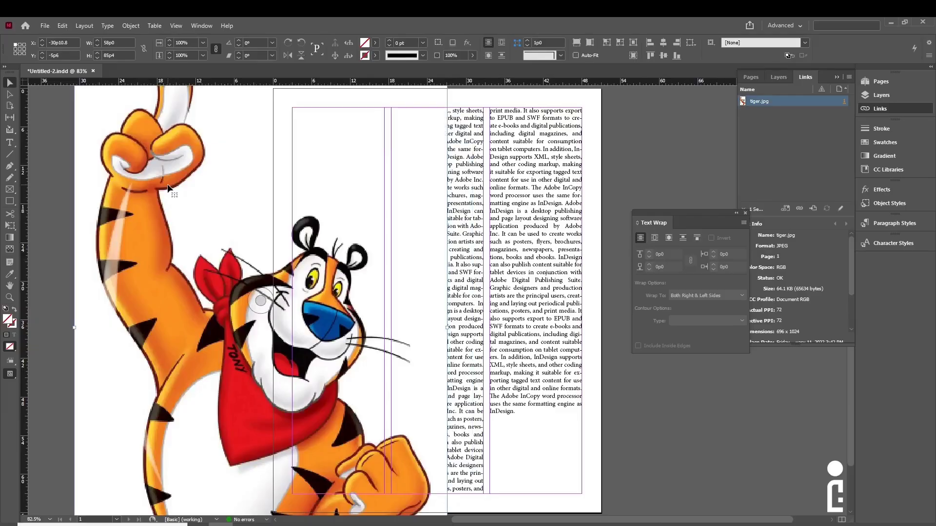
pyautogui.press('Delete')
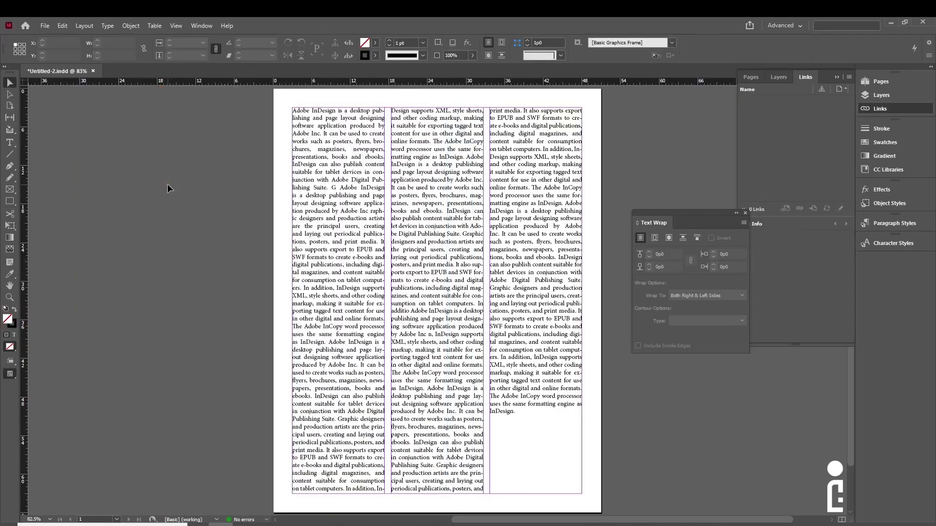
# - Place tiger.jpg over the first two text columns at about 29p0 by 42p8, positioned at about X 4p8, Y 11p8
pyautogui.hotkey('ctrl', 'd')
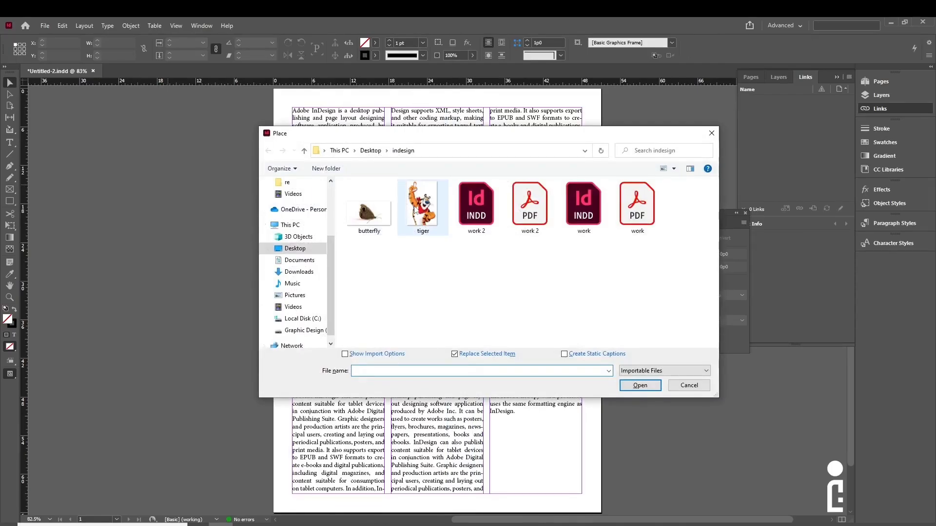
pyautogui.click(414, 210)
pyautogui.click(638, 386)
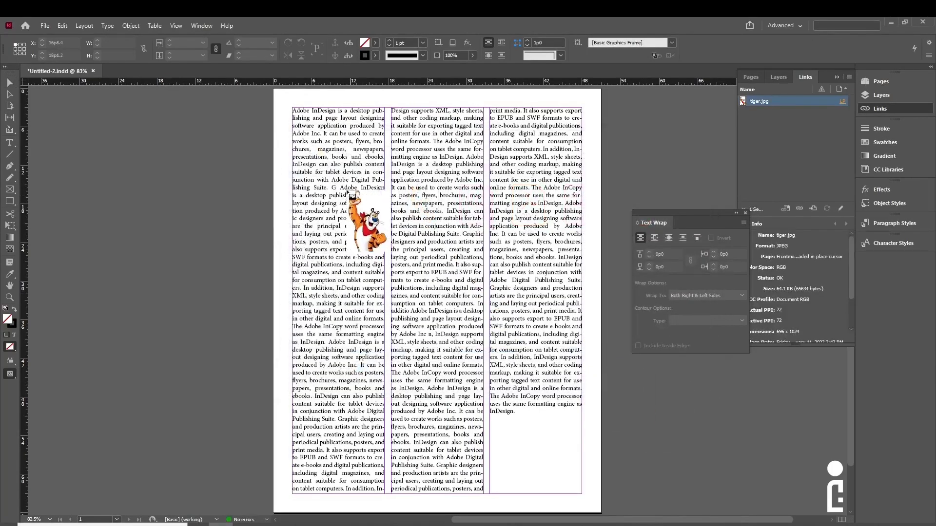
pyautogui.moveTo(304, 122); pyautogui.dragTo(490, 397)
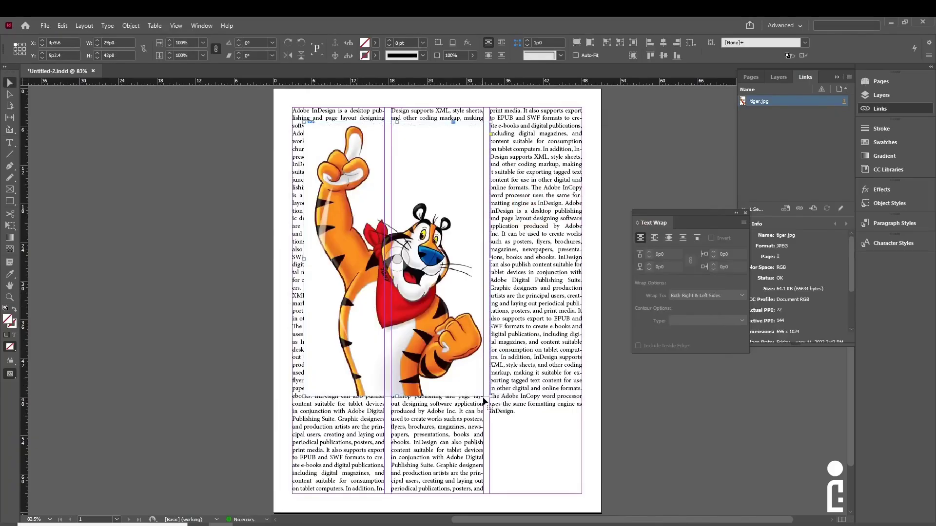
pyautogui.moveTo(449, 279); pyautogui.dragTo(447, 320)
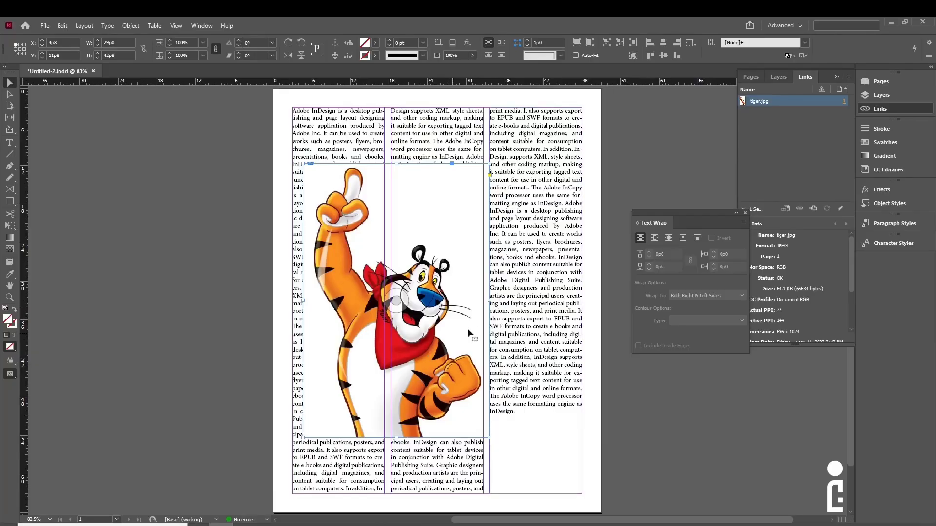
# - Try arranging the tiger image backward in stages until it lies behind the text columns
pyautogui.rightClick(444, 331)
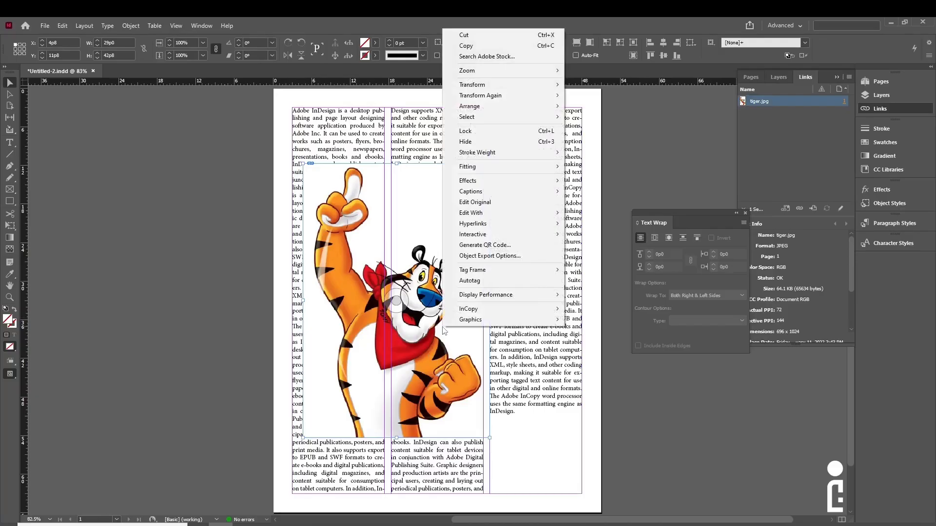
pyautogui.moveTo(490, 109)
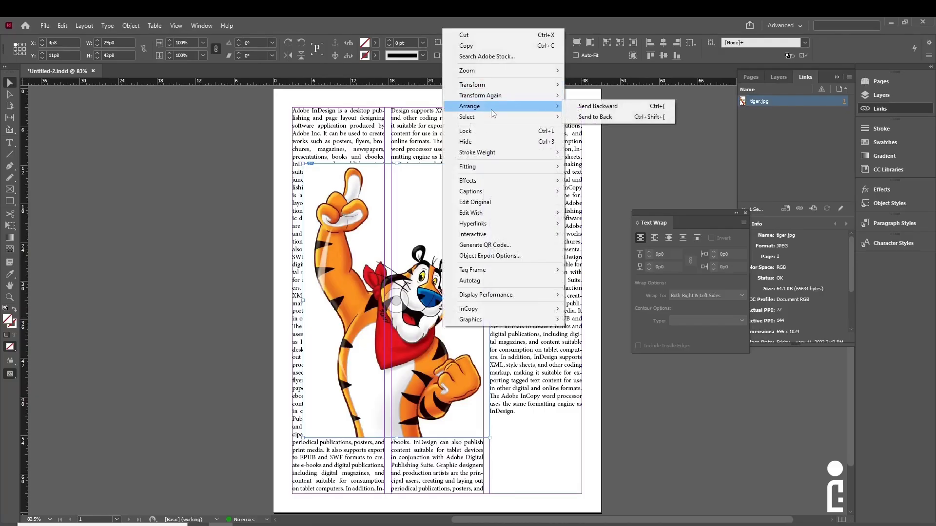
pyautogui.click(617, 108)
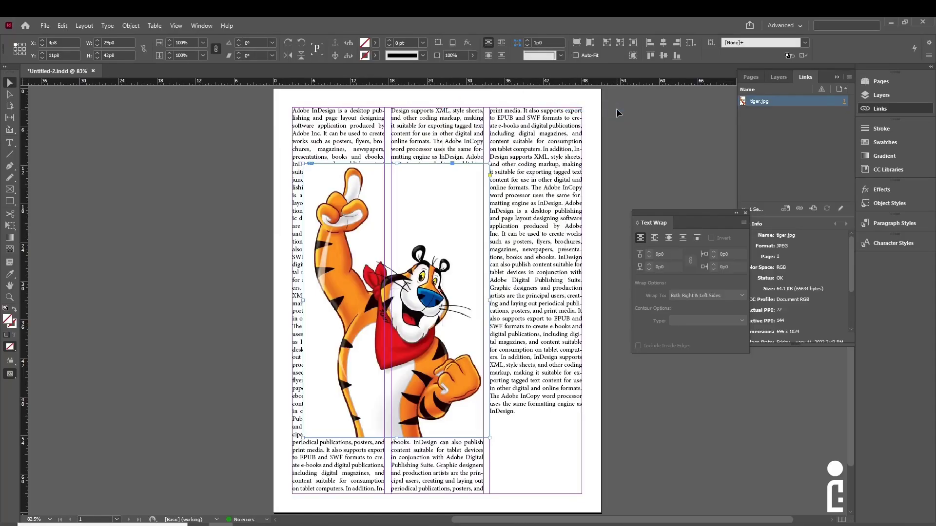
pyautogui.rightClick(433, 252)
pyautogui.moveTo(475, 308)
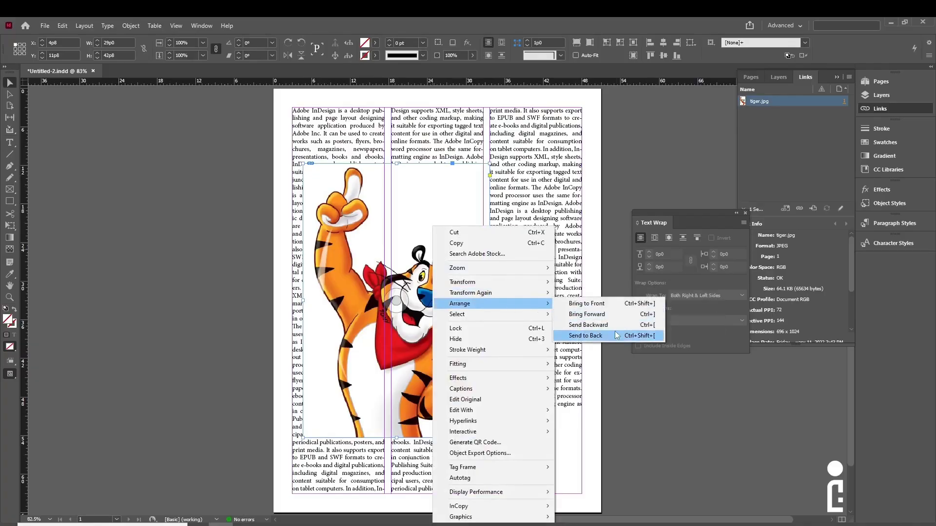
pyautogui.click(616, 336)
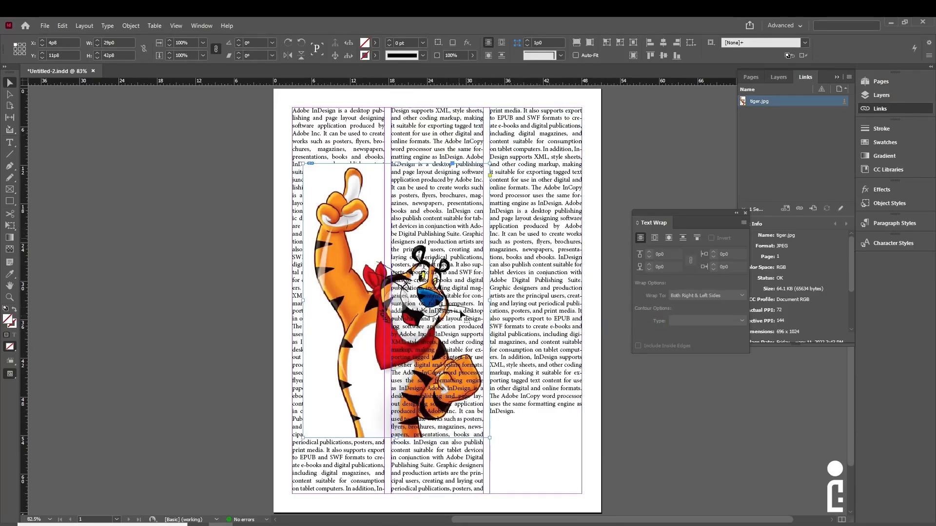
pyautogui.rightClick(346, 343)
pyautogui.moveTo(422, 128)
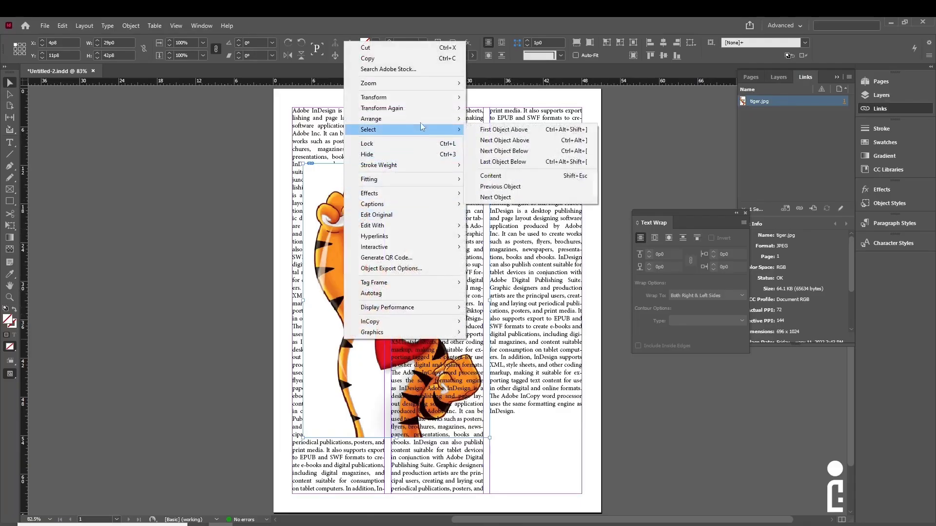
pyautogui.click(540, 146)
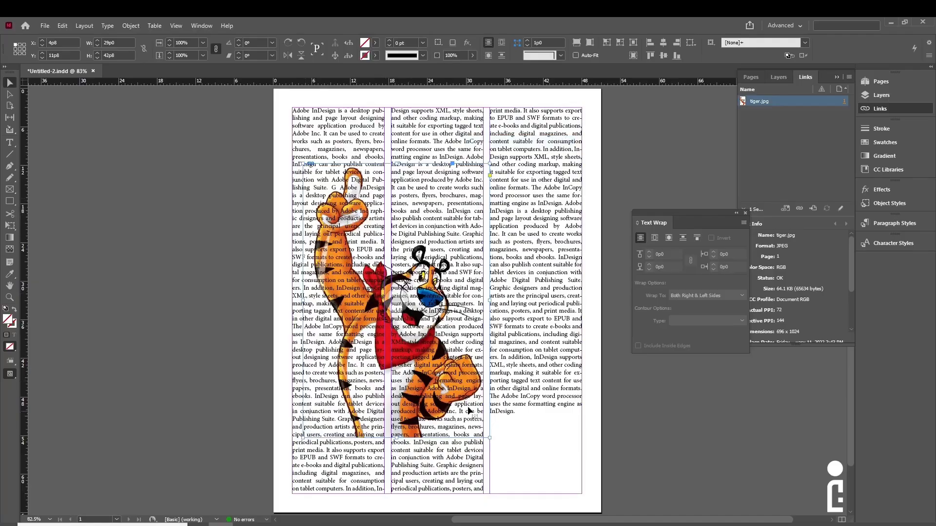
# - Undo the stacking-order changes of the tiger image
pyautogui.hotkey('ctrl', 'z')
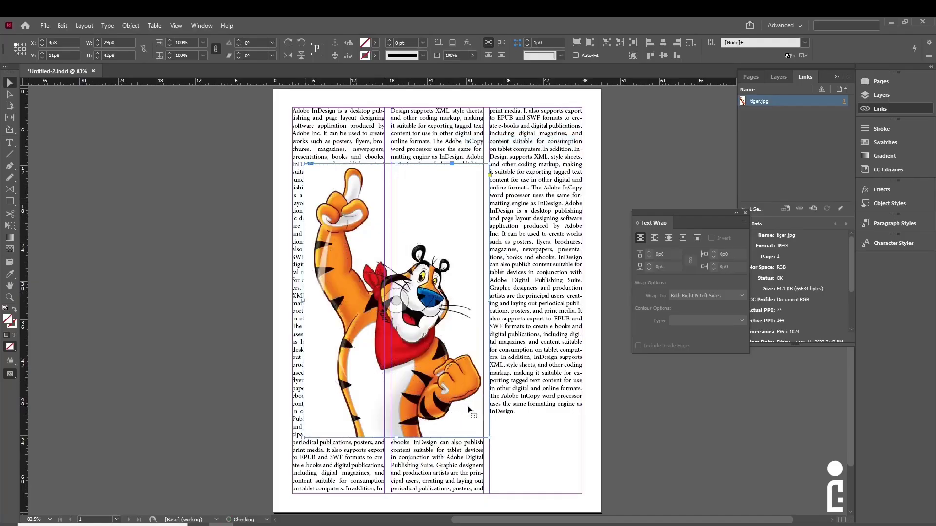
pyautogui.hotkey('ctrl', 'z')
pyautogui.hotkey('ctrl', 'shift', 'z')
# - Send the tiger image to the back, behind all text frames
pyautogui.rightClick(451, 223)
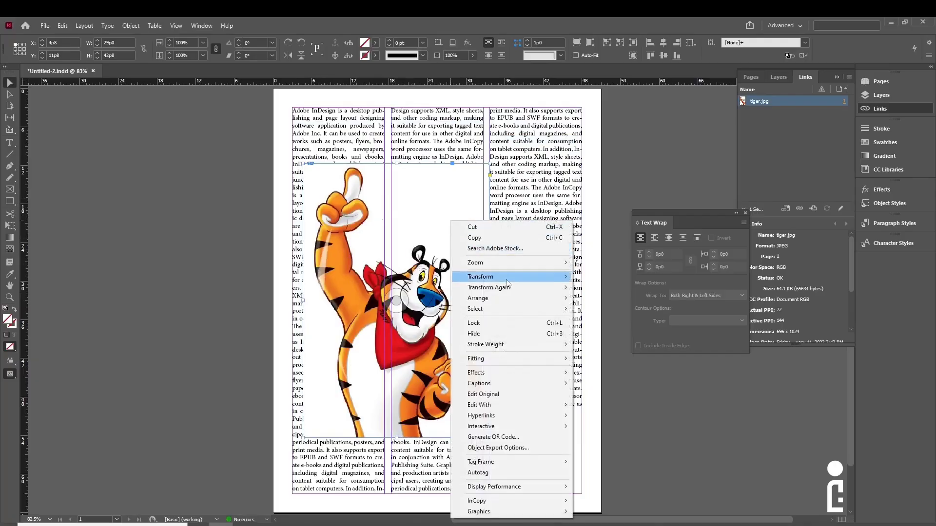
pyautogui.moveTo(533, 302)
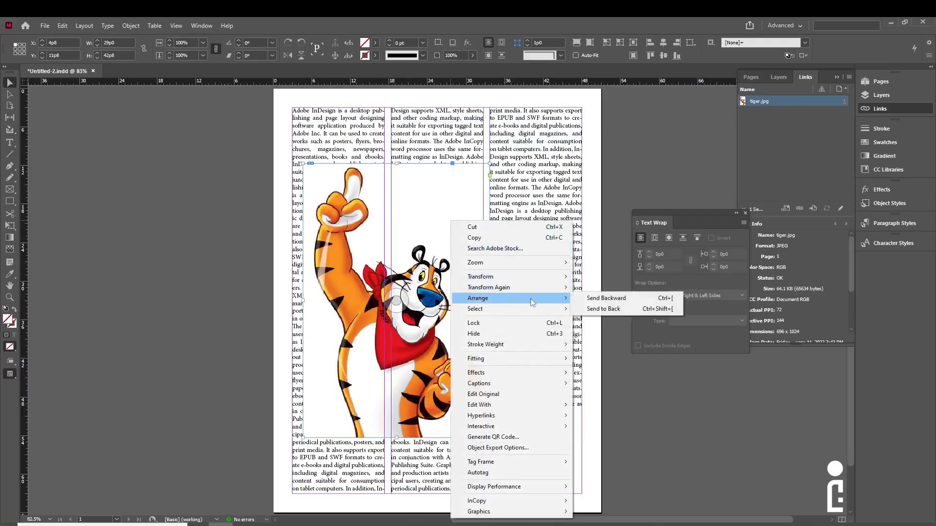
pyautogui.click(616, 309)
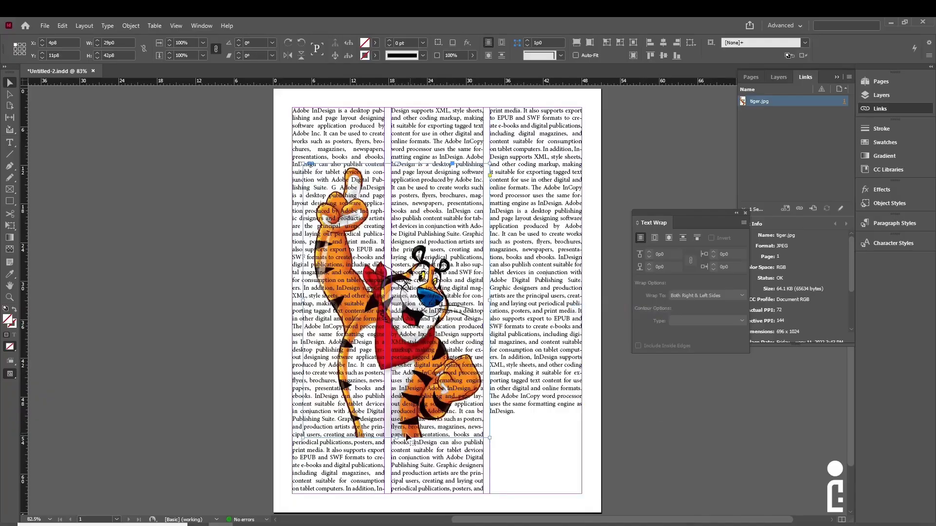
pyautogui.rightClick(391, 434)
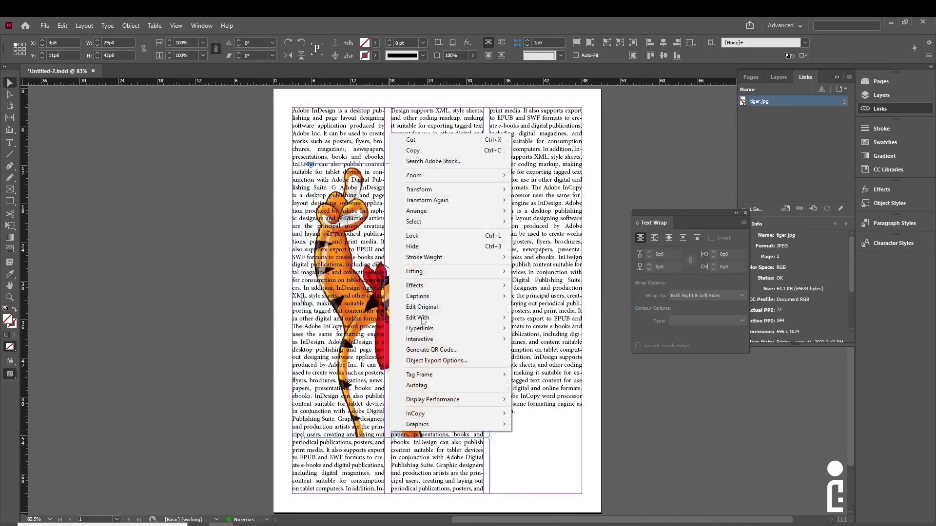
pyautogui.moveTo(453, 214)
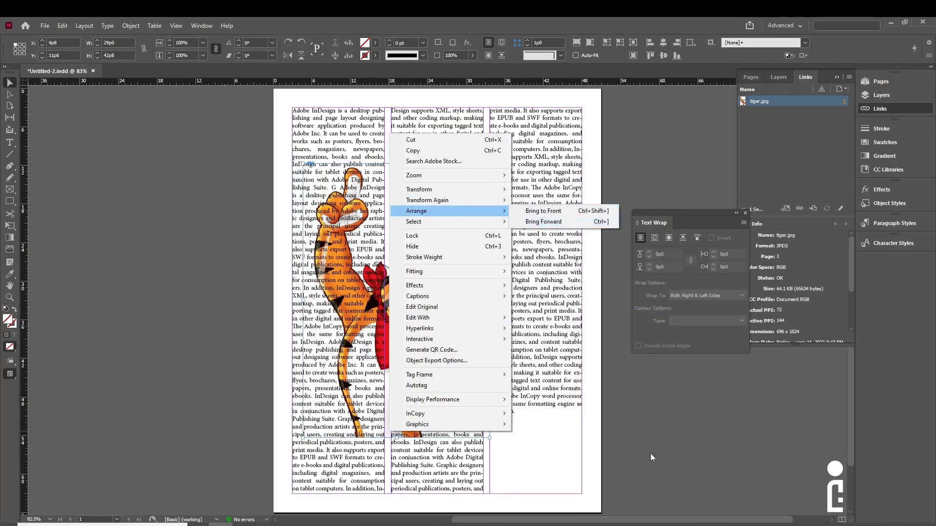
pyautogui.click(633, 445)
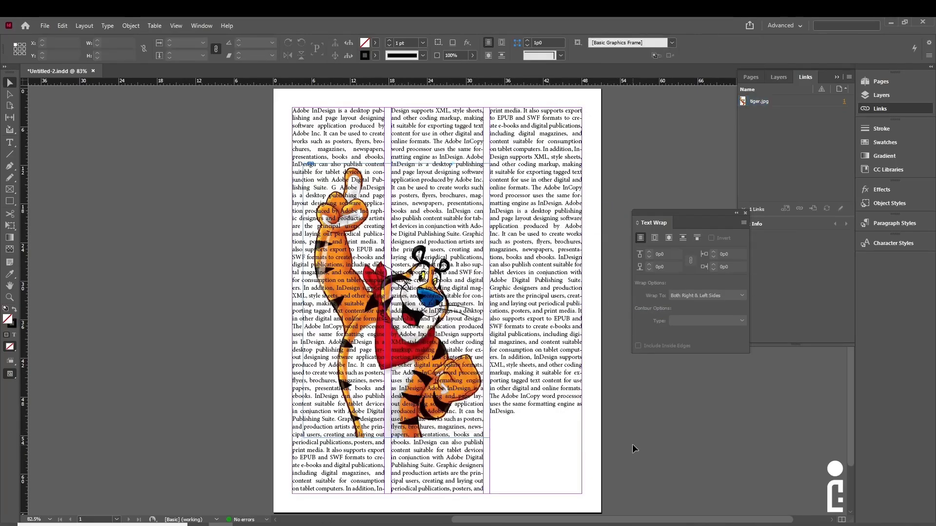
# - Wrap the text around the tiger image's bounding box using Text Wrap
pyautogui.click(389, 440)
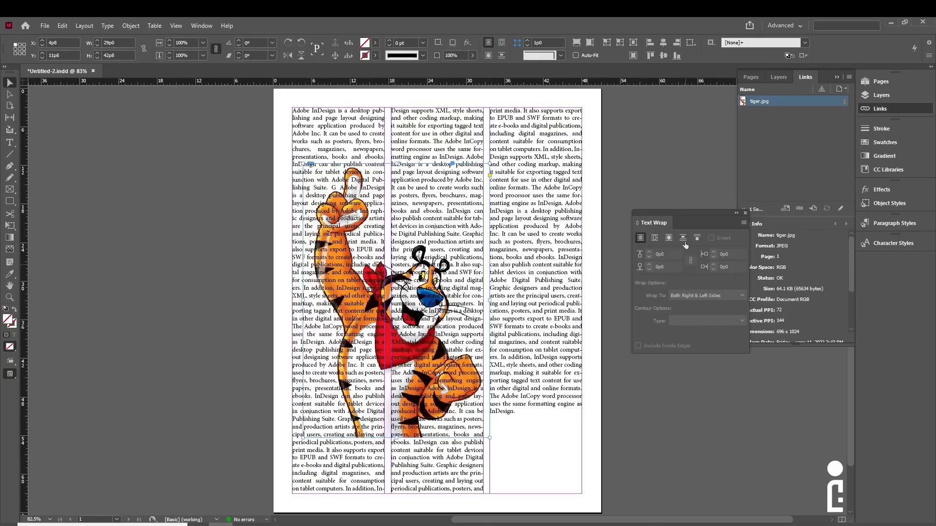
pyautogui.click(745, 213)
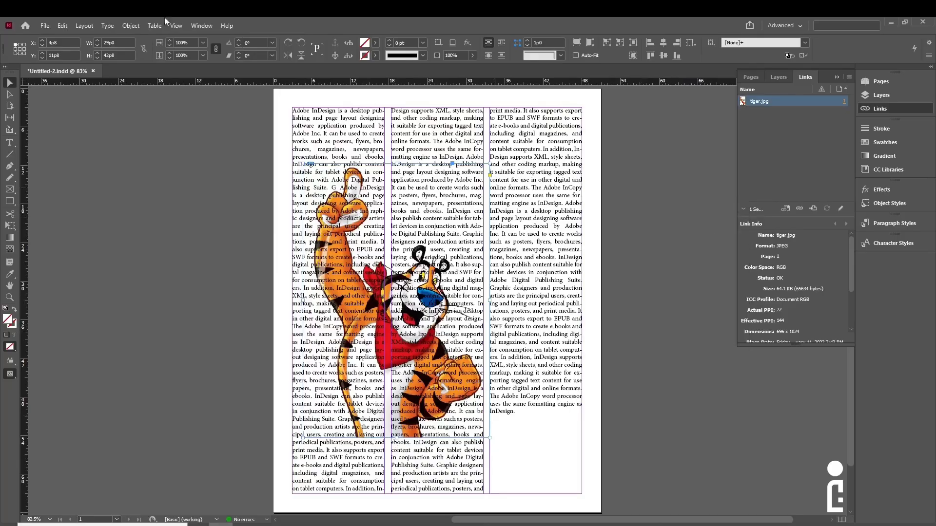
pyautogui.click(189, 26)
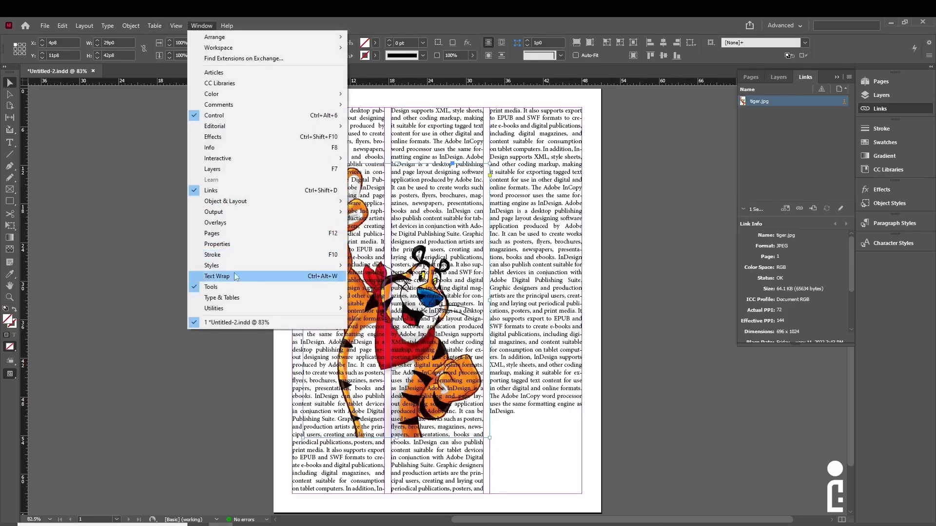
pyautogui.click(256, 276)
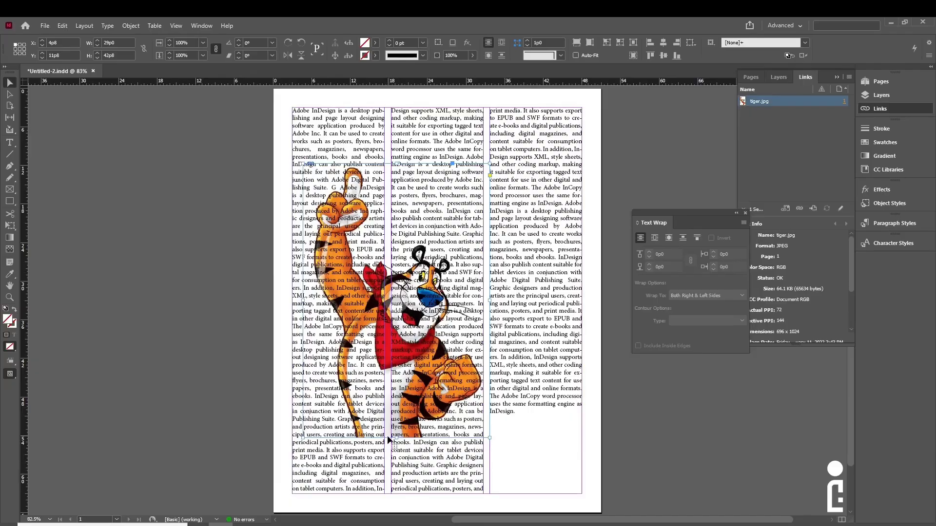
pyautogui.click(653, 243)
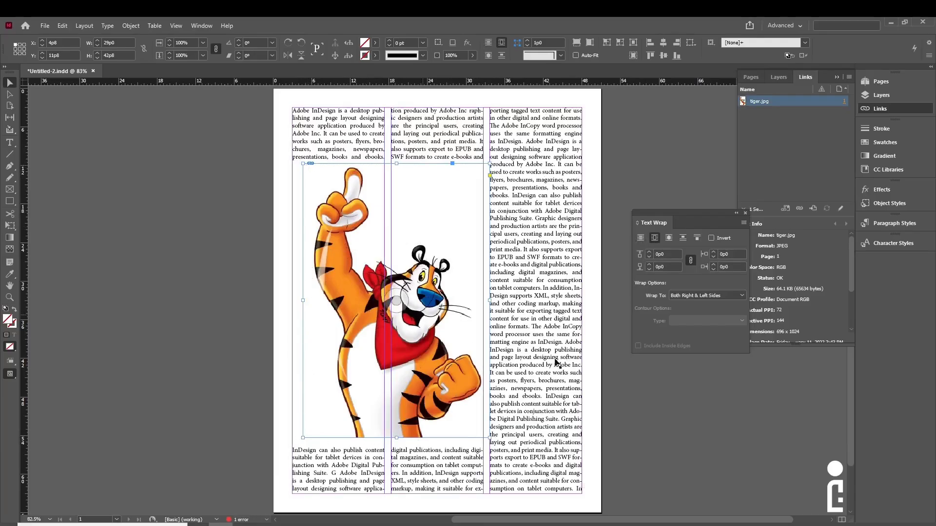
# - Set the tiger image's text wrap offset to 0p9 on all four sides
pyautogui.click(649, 253)
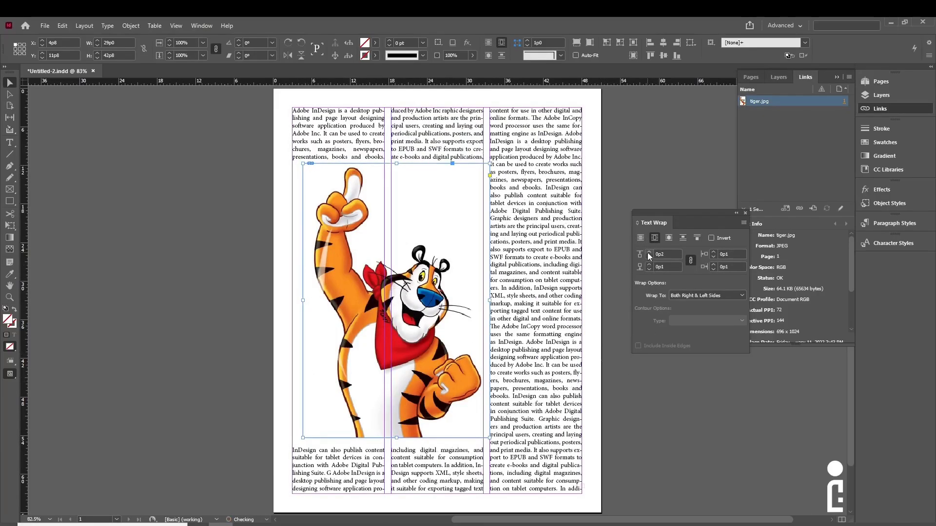
pyautogui.click(648, 253)
pyautogui.click(648, 253)
pyautogui.click(649, 253)
pyautogui.click(649, 252)
pyautogui.click(649, 252)
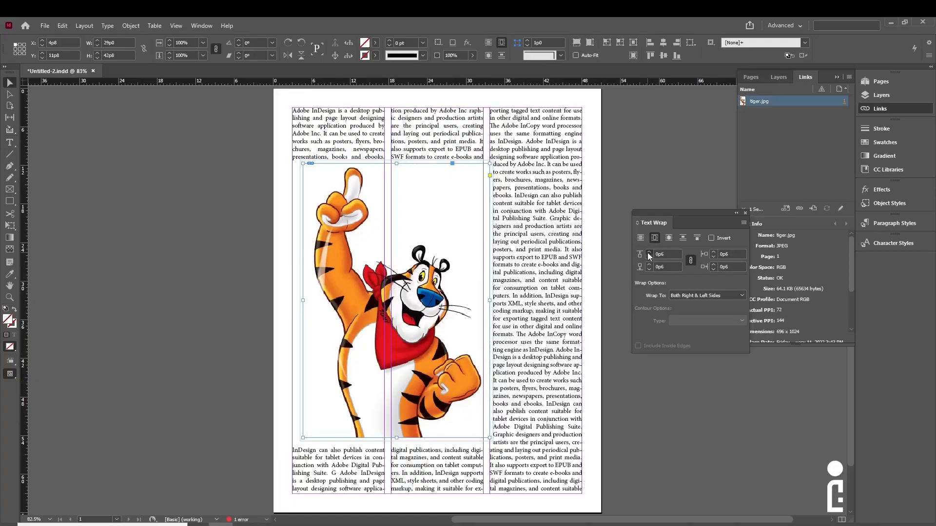
pyautogui.click(649, 253)
pyautogui.click(648, 252)
pyautogui.click(649, 252)
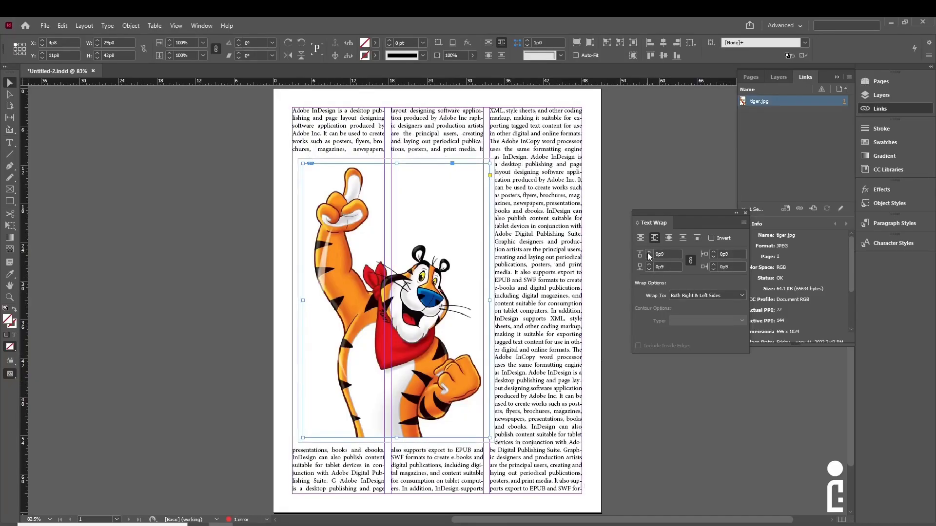
pyautogui.click(651, 429)
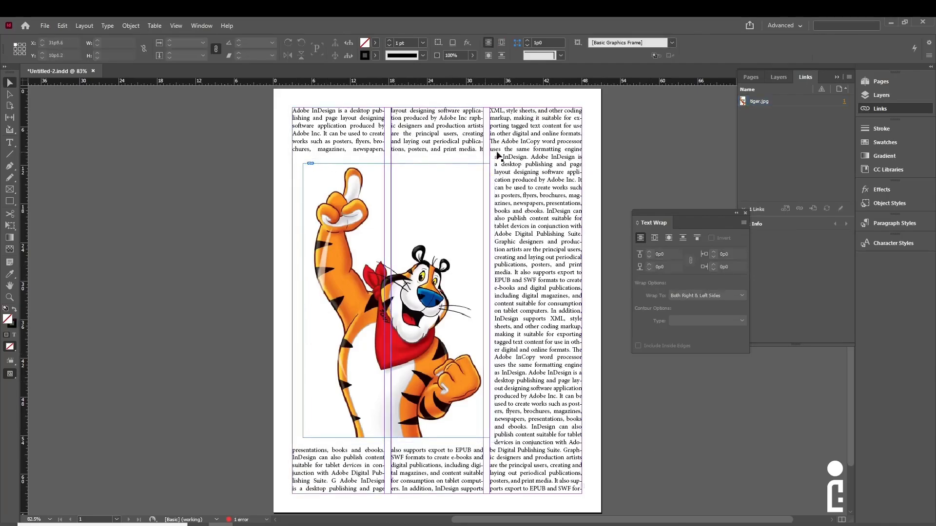
# - Reselect the tiger image and reduce its text wrap offset to 0p4 on all four sides
pyautogui.click(307, 436)
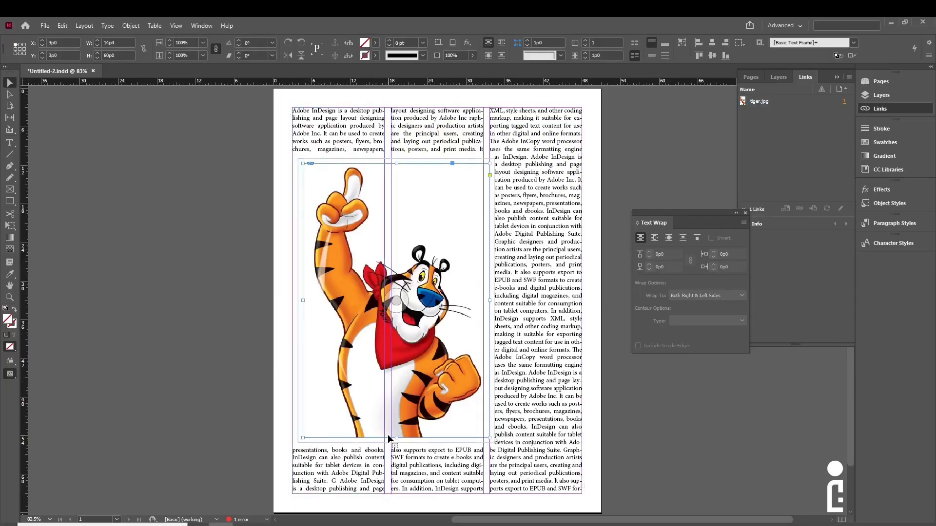
pyautogui.click(389, 436)
pyautogui.click(649, 258)
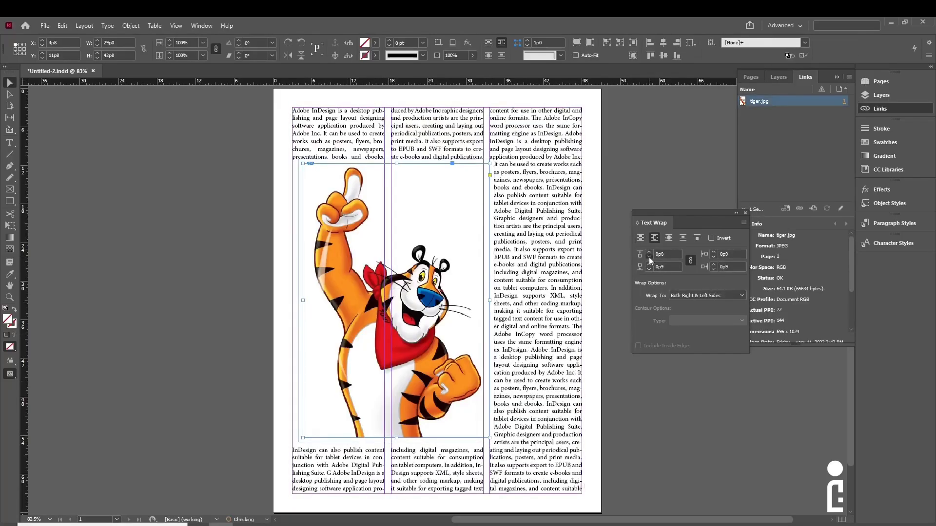
pyautogui.click(648, 257)
pyautogui.click(648, 257)
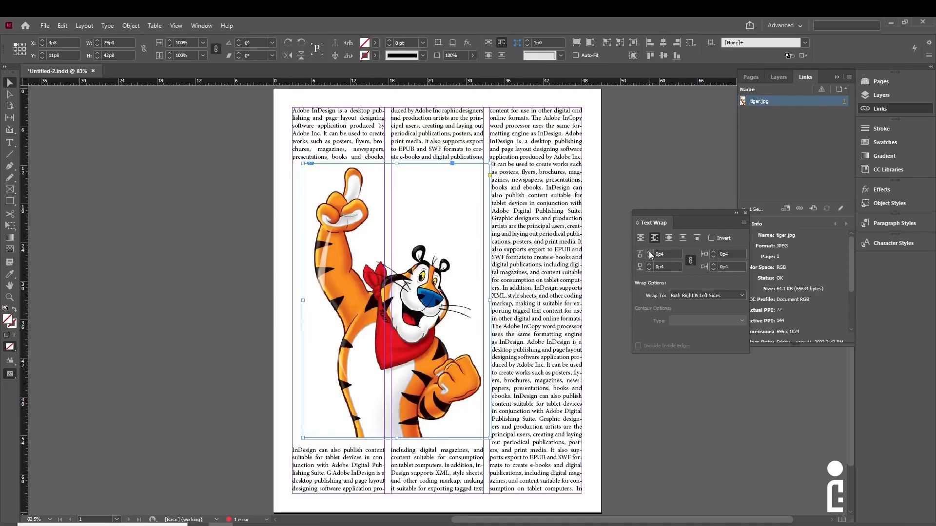
# - Raise the tiger image's linked text wrap offsets to 1p2, and bring them back down to 0p9
pyautogui.click(649, 251)
pyautogui.click(649, 251)
pyautogui.click(648, 251)
pyautogui.click(649, 252)
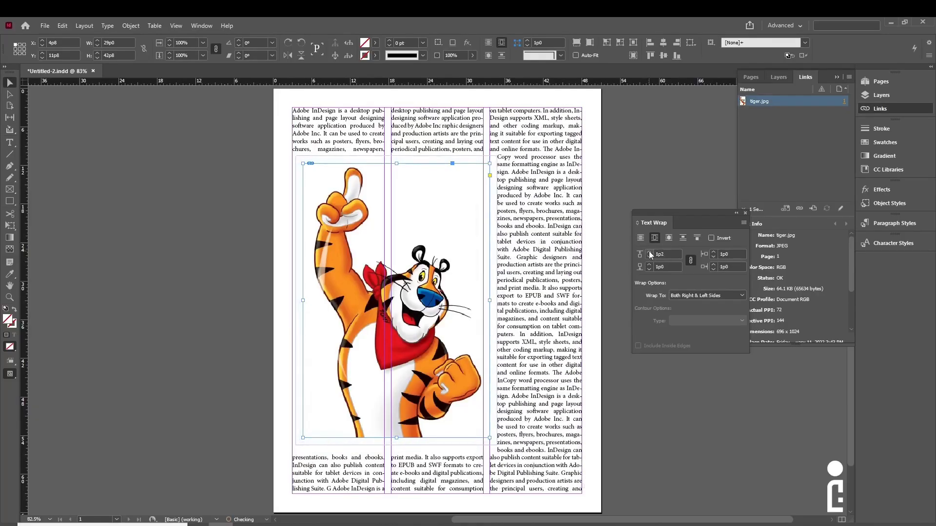
pyautogui.click(648, 258)
pyautogui.click(649, 257)
pyautogui.click(649, 257)
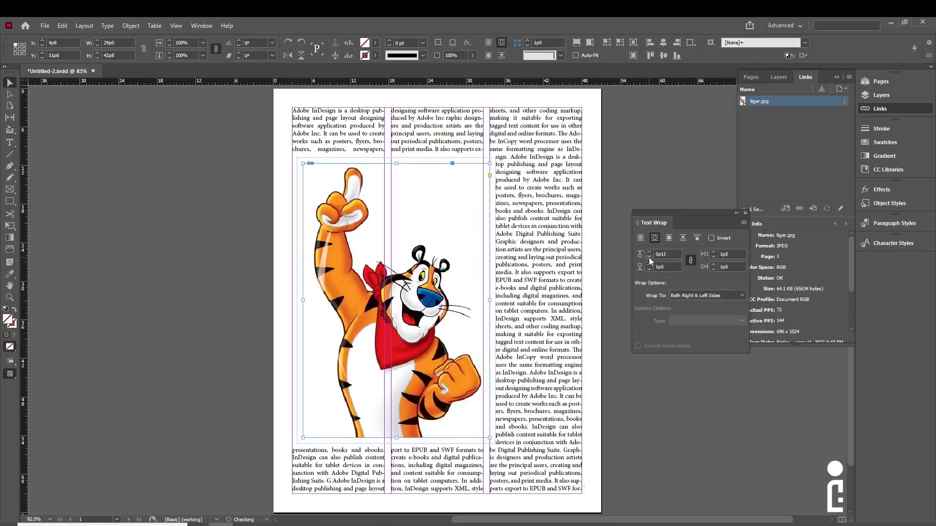
pyautogui.click(649, 258)
pyautogui.click(648, 258)
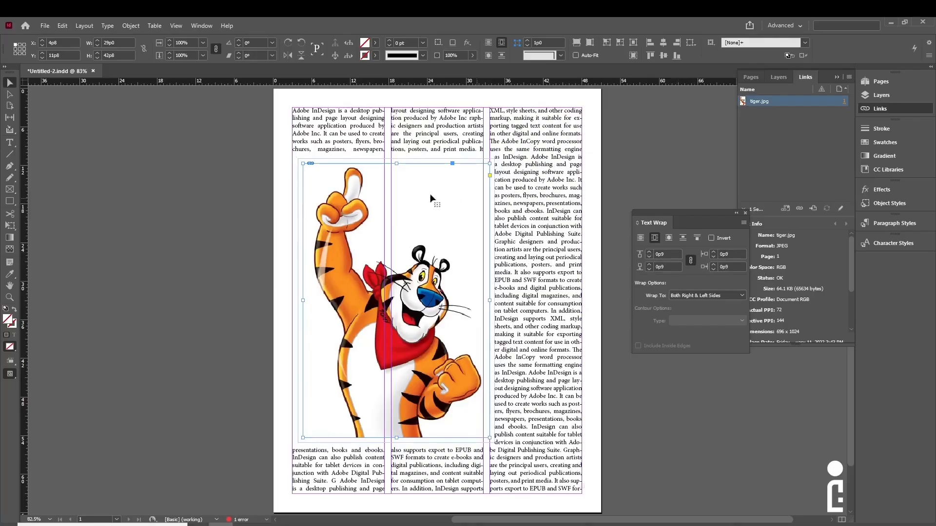
# - Reduce the tiger image's text wrap offset to 0p3 on all four sides
pyautogui.click(650, 256)
pyautogui.click(650, 256)
pyautogui.click(650, 256)
pyautogui.click(651, 256)
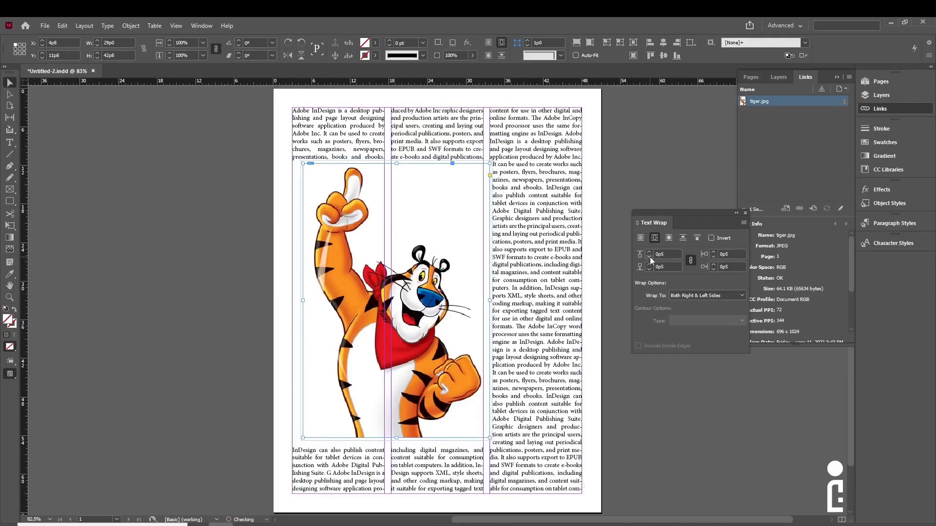
pyautogui.click(650, 256)
pyautogui.click(650, 257)
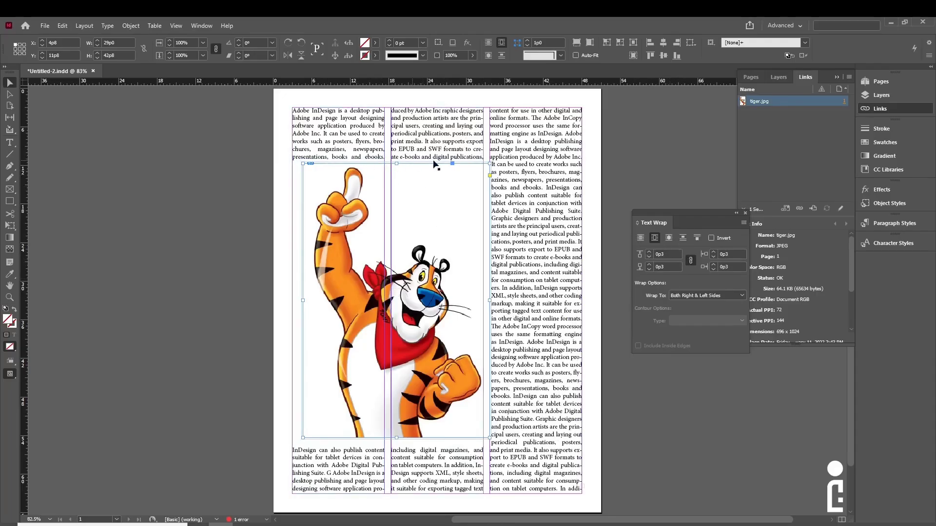
# - Try the link between the text wrap offsets by increasing and decreasing the tiger image's top offset
pyautogui.click(690, 262)
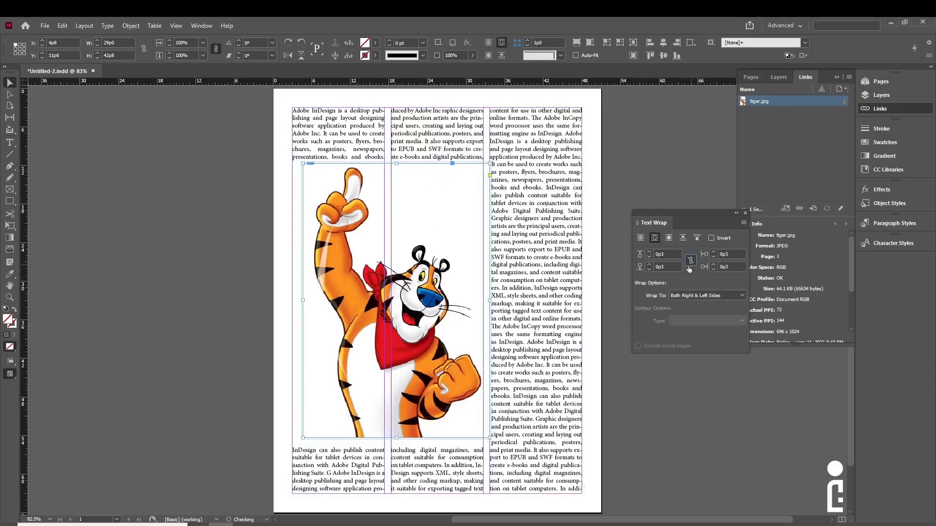
pyautogui.click(649, 252)
pyautogui.click(648, 252)
pyautogui.click(648, 252)
pyautogui.click(649, 256)
pyautogui.click(649, 256)
pyautogui.click(649, 256)
pyautogui.click(650, 256)
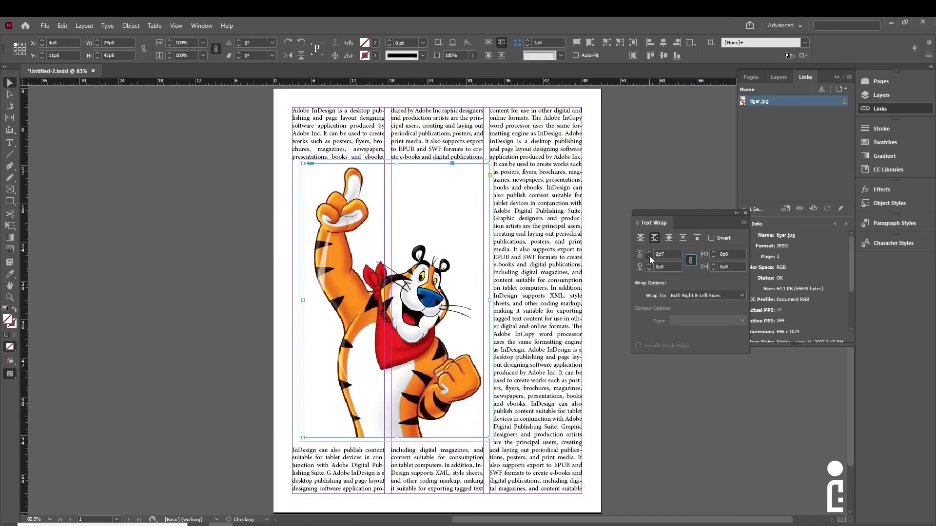
pyautogui.click(690, 261)
# - Try the Jump Object wrap on the tiger image with offsets of 0p4 and 0p0, and try Jump to Next Column
pyautogui.click(683, 238)
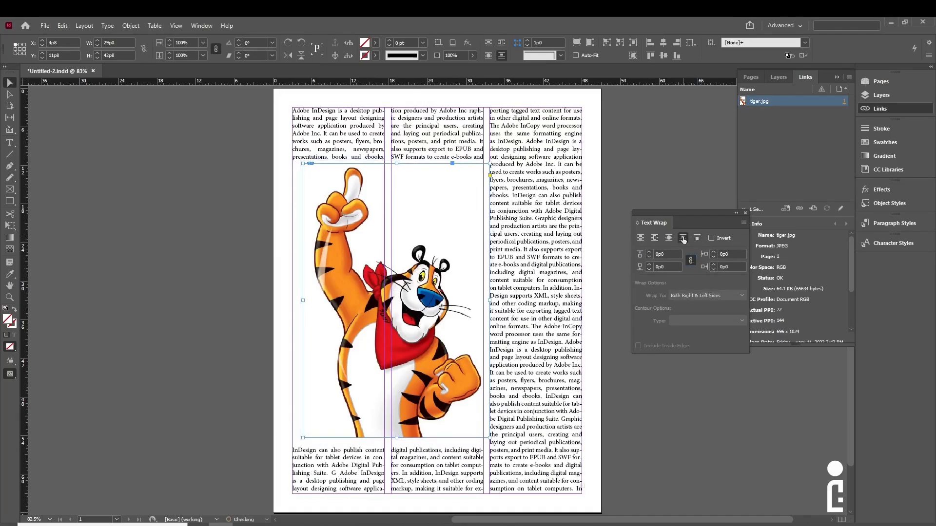
pyautogui.click(648, 250)
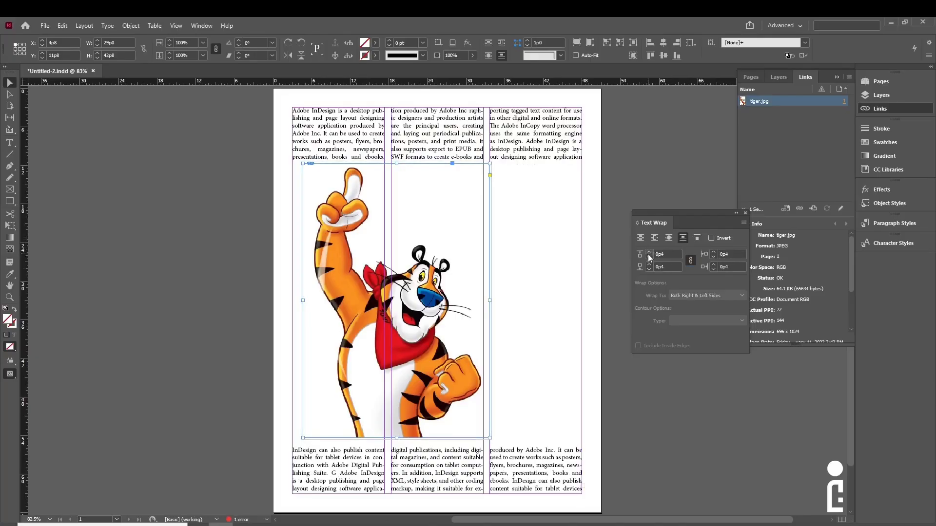
pyautogui.click(649, 257)
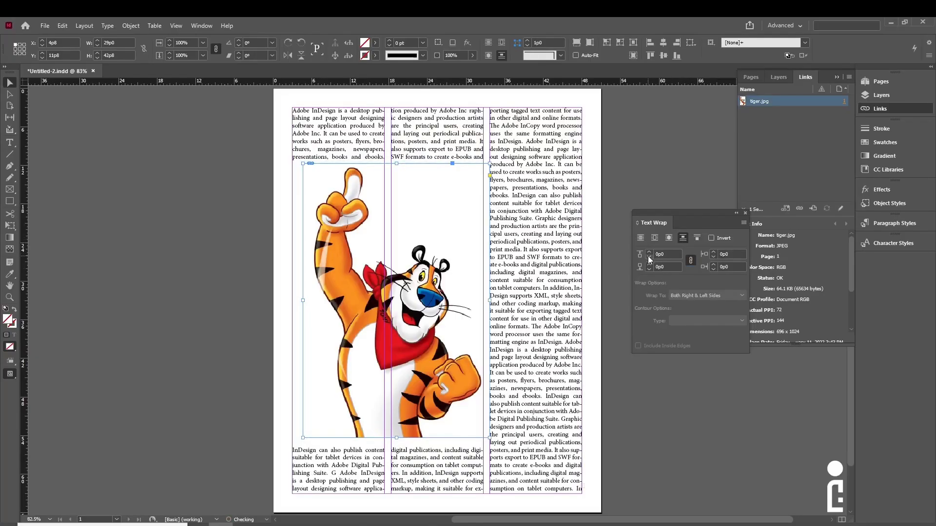
pyautogui.click(698, 239)
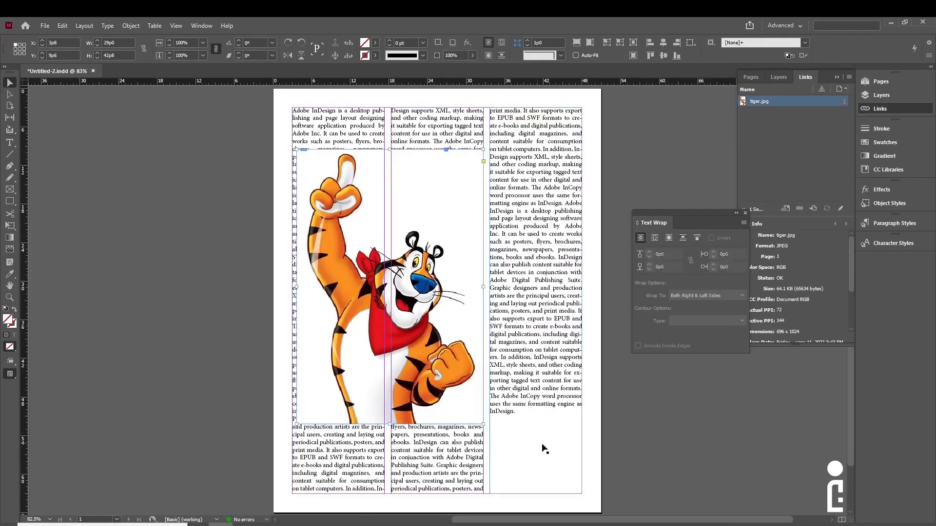
# - Wrap the text around the tiger's object shape with the contour type Select Subject
pyautogui.click(670, 238)
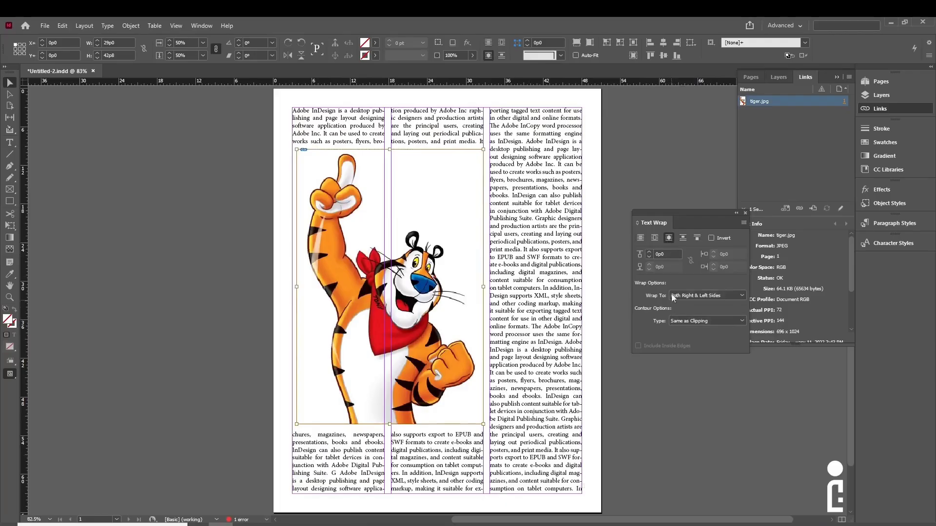
pyautogui.click(698, 322)
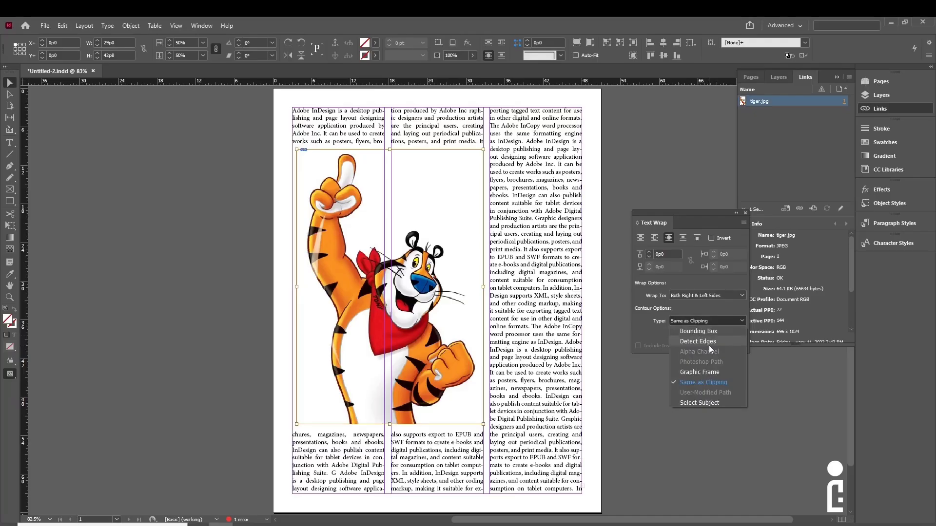
pyautogui.click(704, 402)
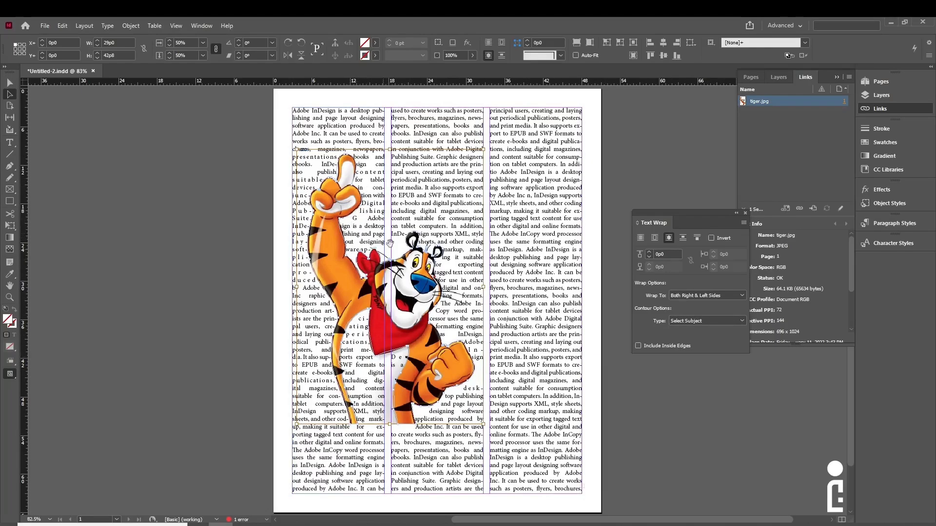
# - Increase the tiger's contour wrap offset to 0p10, deselect the image and return to the Selection tool
pyautogui.click(650, 252)
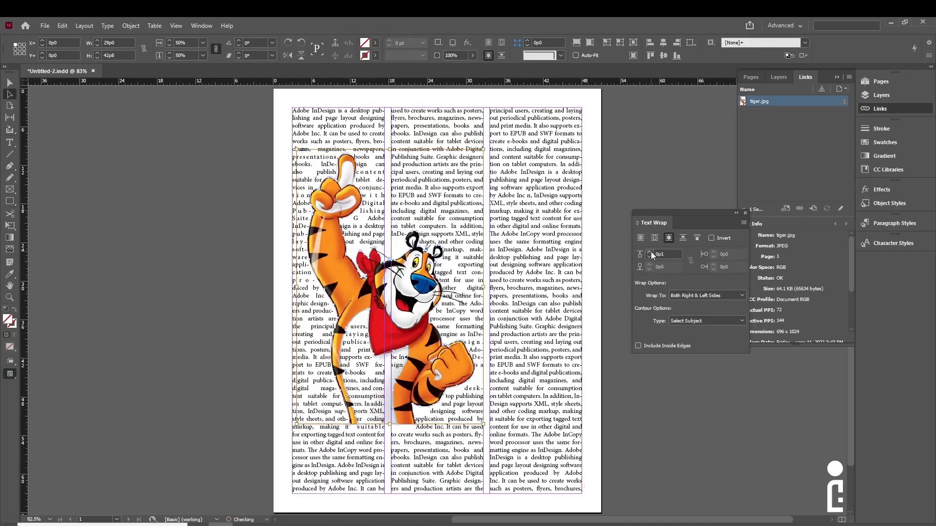
pyautogui.click(650, 252)
pyautogui.click(649, 252)
pyautogui.click(649, 252)
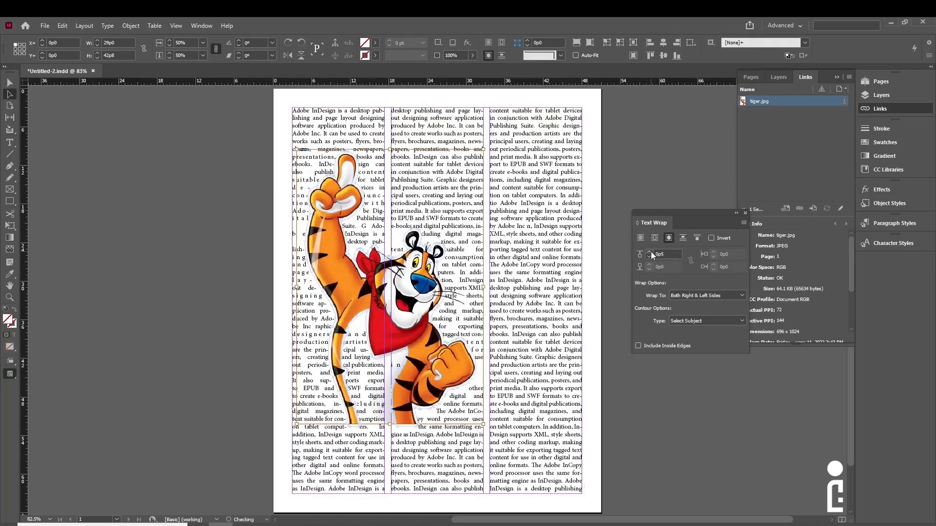
pyautogui.click(650, 252)
pyautogui.click(650, 252)
pyautogui.click(649, 252)
pyautogui.click(650, 252)
pyautogui.click(649, 252)
pyautogui.click(650, 252)
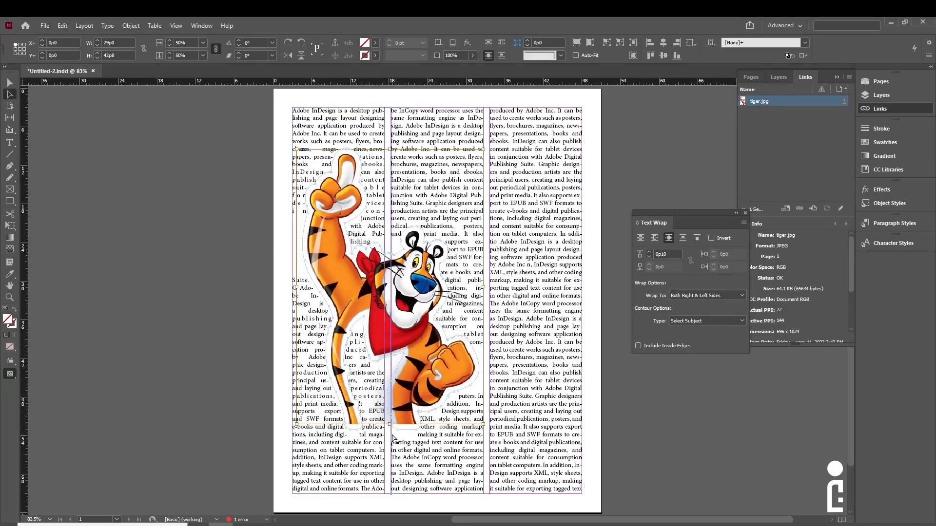
pyautogui.click(263, 362)
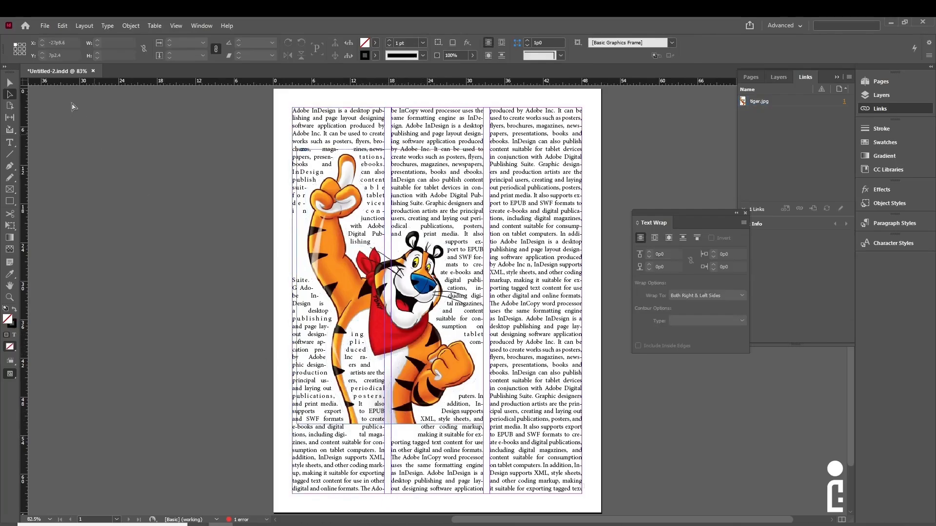
pyautogui.click(9, 82)
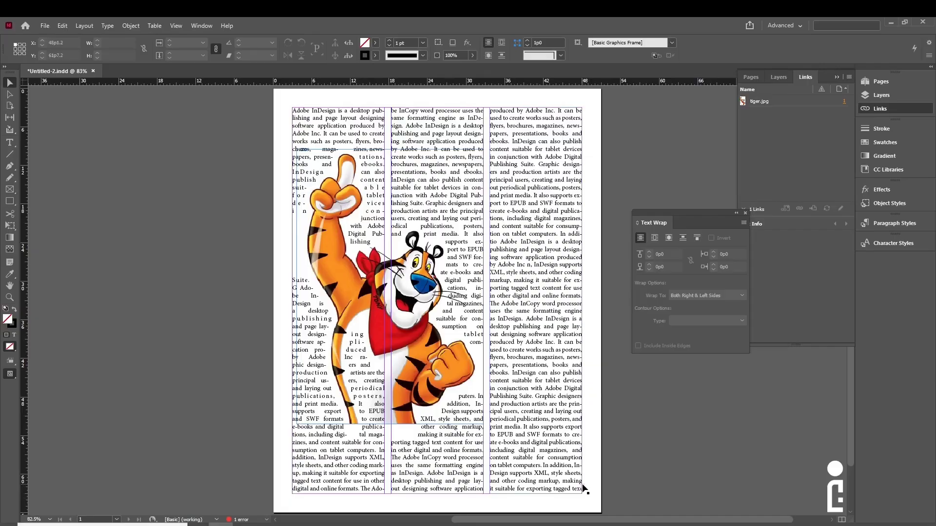
# - Add a new page after the tiger text page
pyautogui.scroll(2, 607, 454)
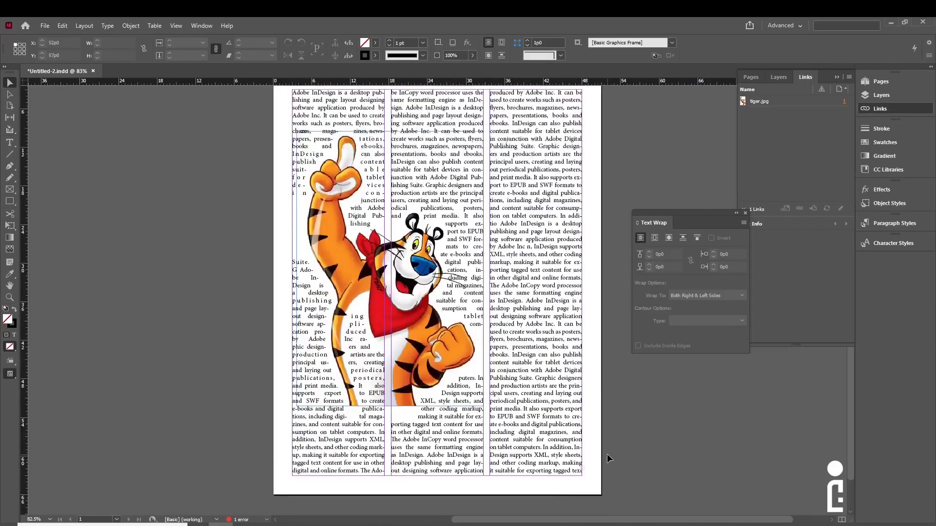
pyautogui.scroll(-2, 607, 455)
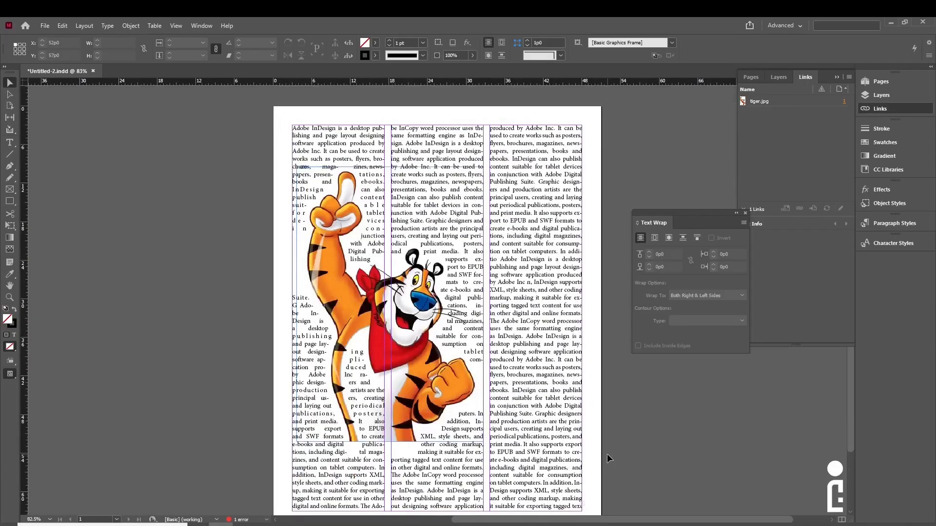
pyautogui.scroll(-2, 238, 350)
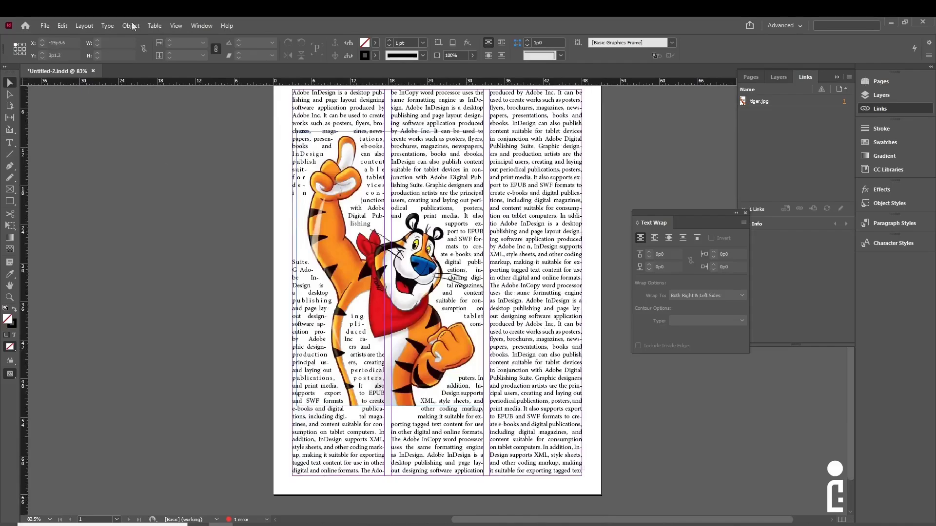
pyautogui.click(84, 26)
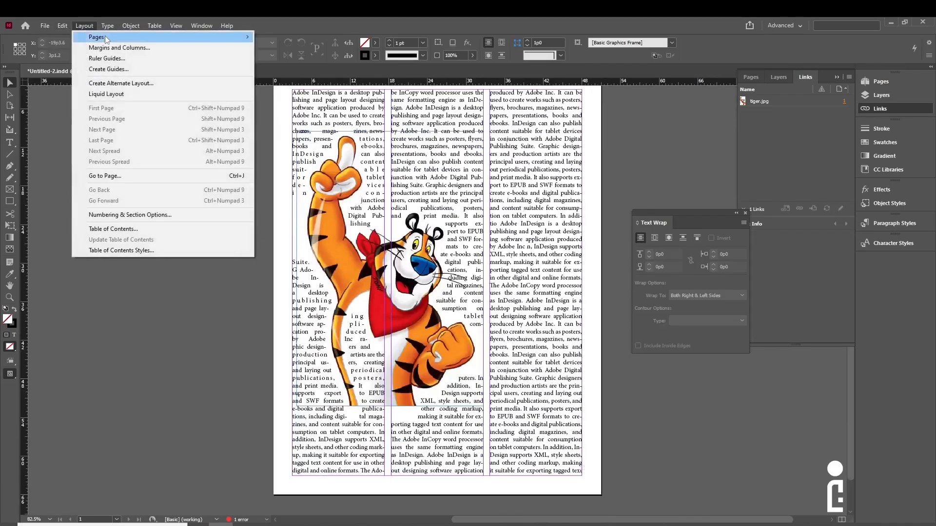
pyautogui.moveTo(190, 39)
pyautogui.click(288, 37)
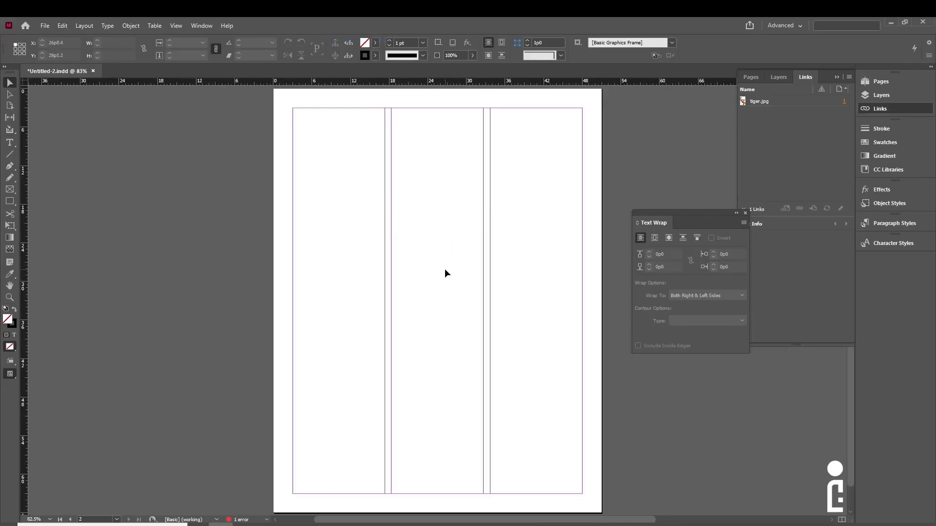
# - Look over the tiger text page and the newly added blank page
pyautogui.moveTo(540, 191); pyautogui.dragTo(329, 426)
pyautogui.moveTo(350, 254); pyautogui.dragTo(406, 310)
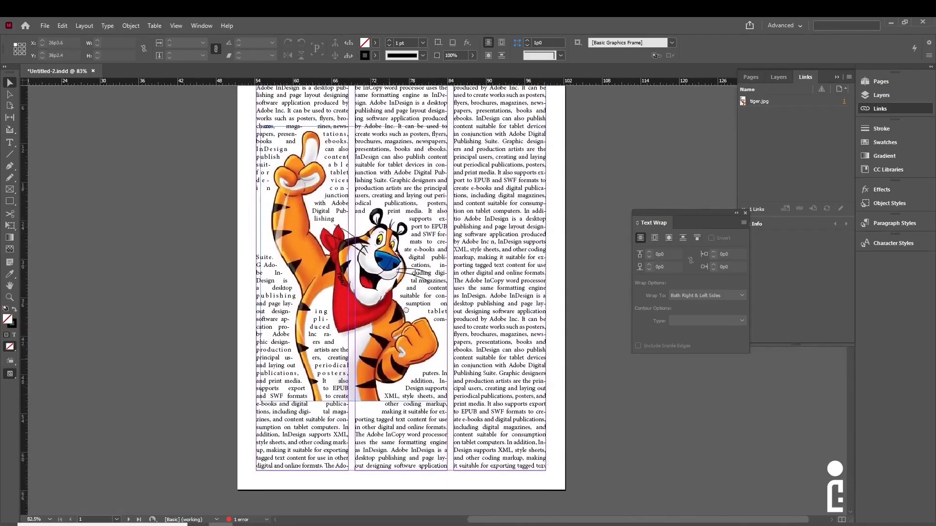
pyautogui.moveTo(303, 407); pyautogui.dragTo(482, 200)
pyautogui.moveTo(334, 356); pyautogui.dragTo(434, 148)
pyautogui.moveTo(361, 306); pyautogui.dragTo(390, 226)
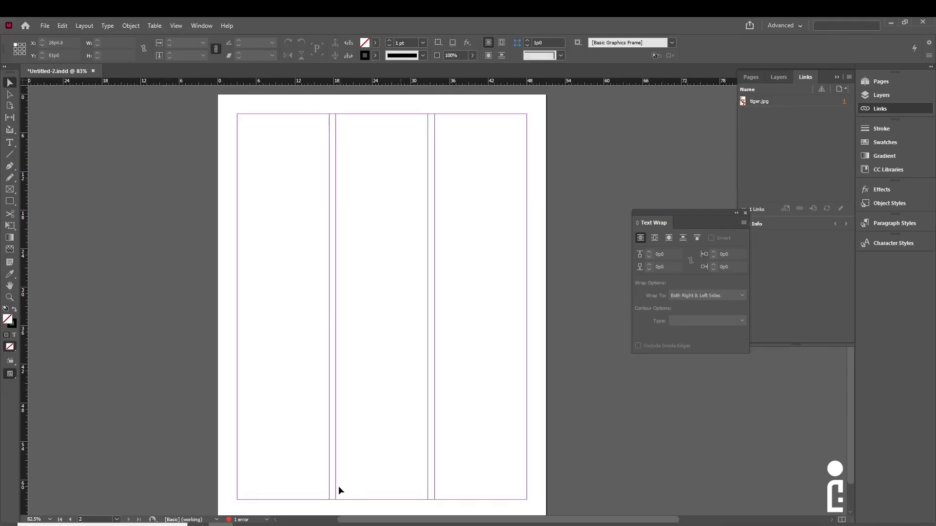
pyautogui.moveTo(588, 161); pyautogui.dragTo(336, 424)
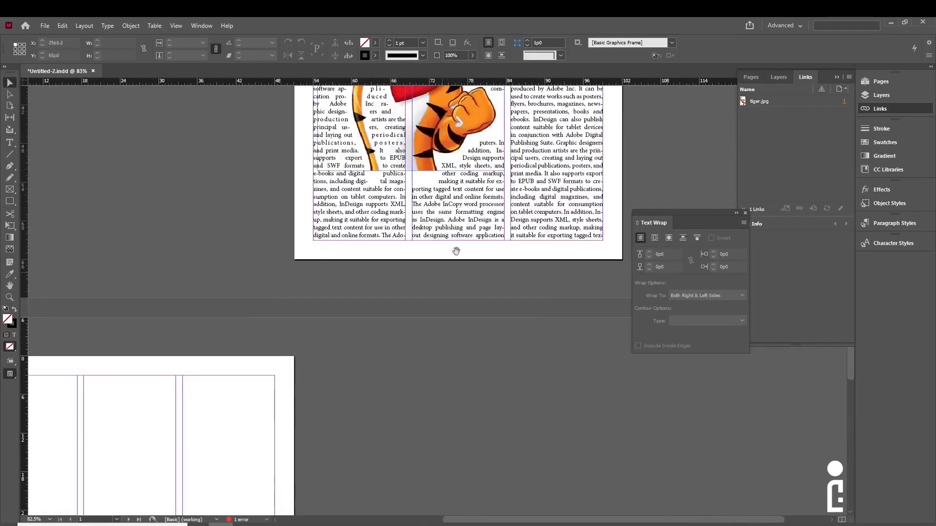
pyautogui.moveTo(455, 252); pyautogui.dragTo(398, 431)
pyautogui.scroll(-5, 376, 262)
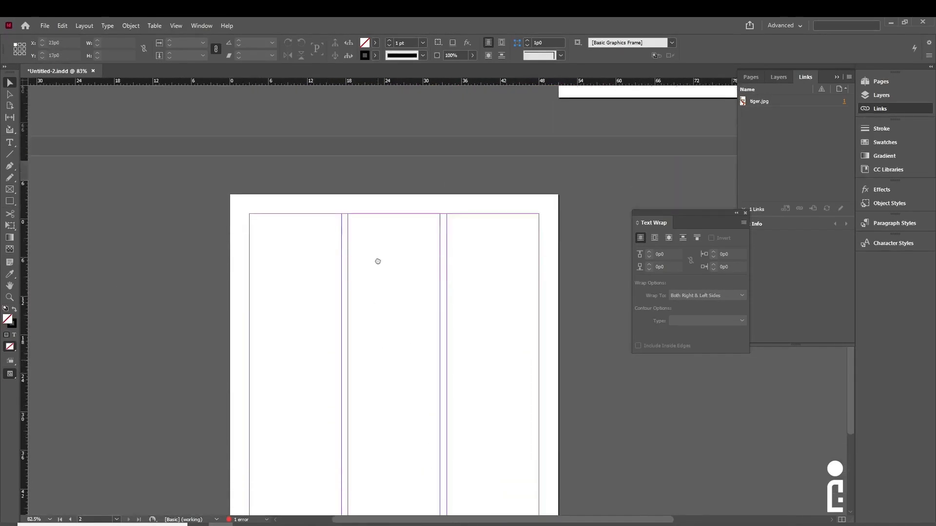
pyautogui.moveTo(376, 262); pyautogui.dragTo(356, 202)
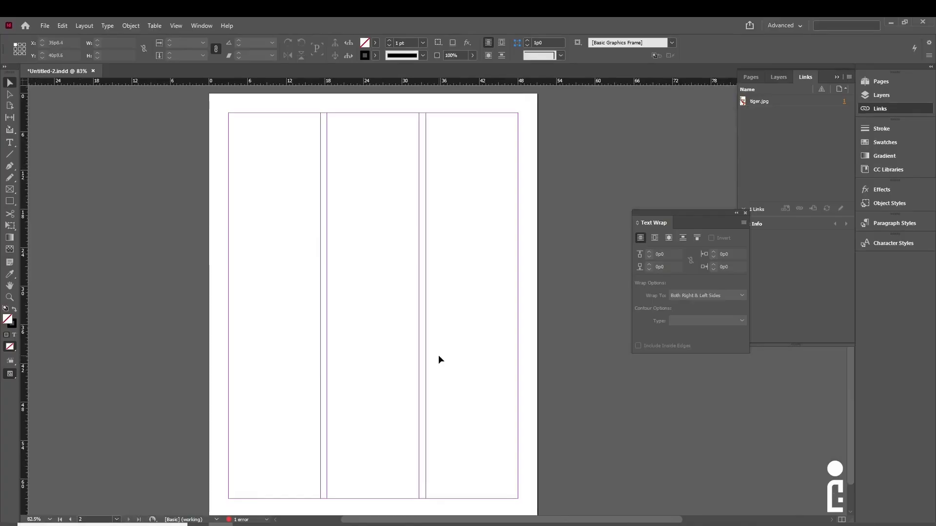
# - Try one and two columns for the blank second page in Margins and Columns, then return to three columns
pyautogui.click(83, 26)
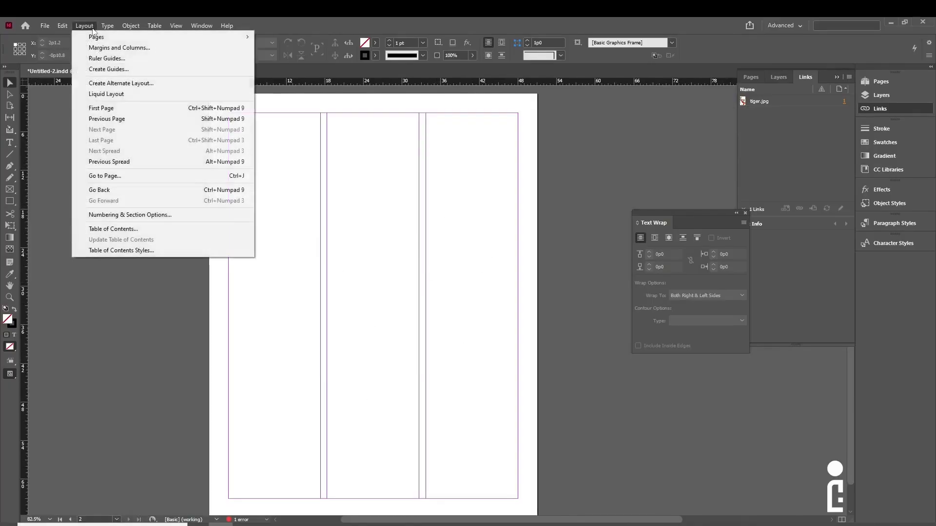
pyautogui.click(119, 48)
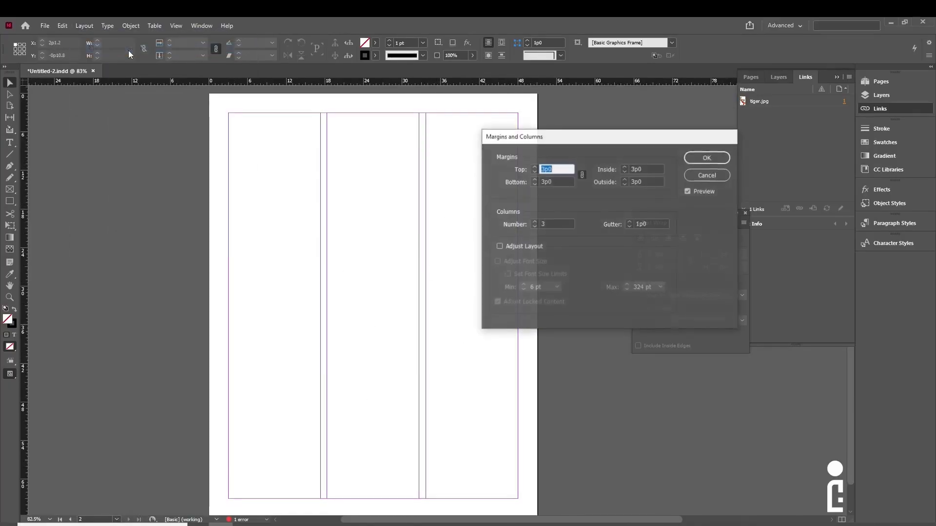
pyautogui.click(536, 225)
pyautogui.click(536, 225)
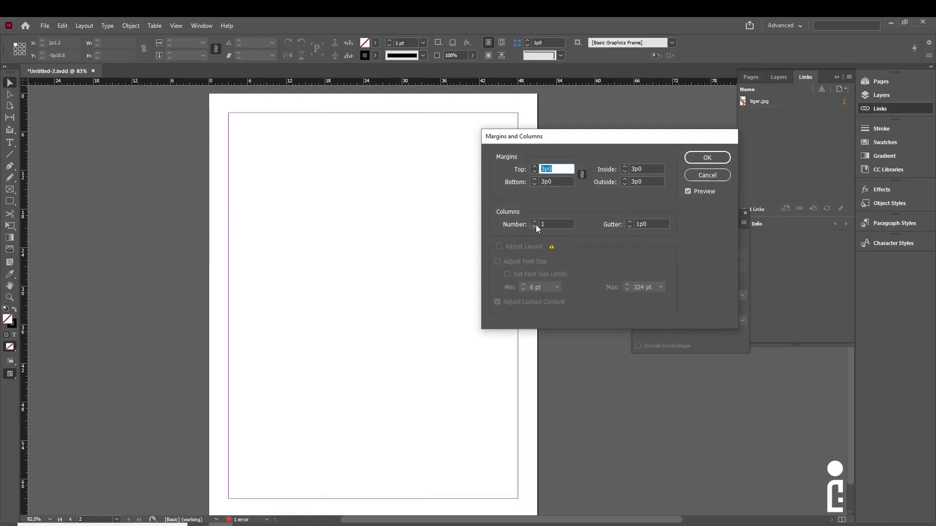
pyautogui.click(534, 222)
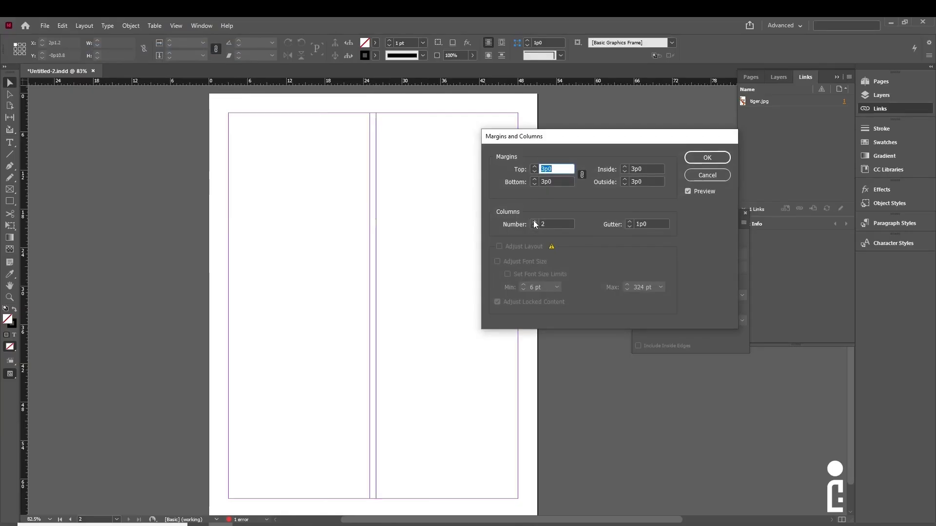
pyautogui.click(534, 222)
pyautogui.click(533, 228)
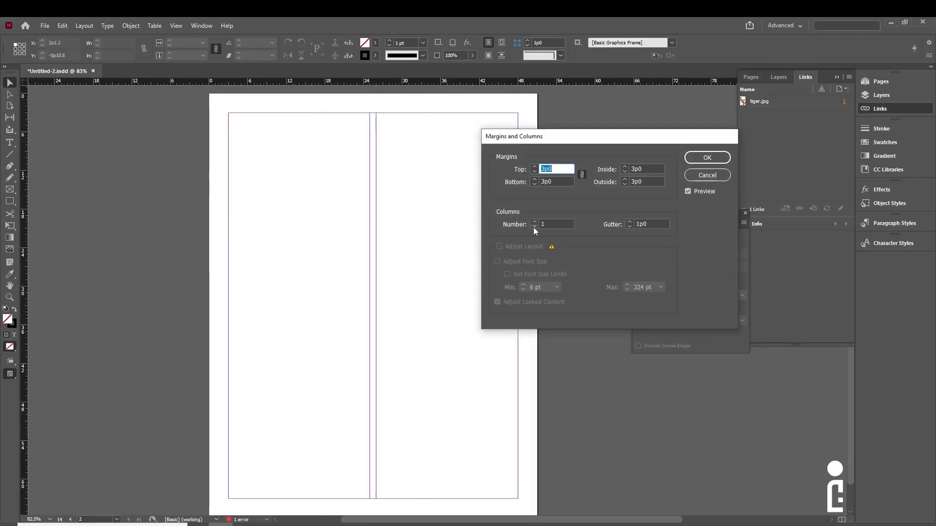
pyautogui.click(533, 227)
pyautogui.click(533, 220)
pyautogui.click(533, 220)
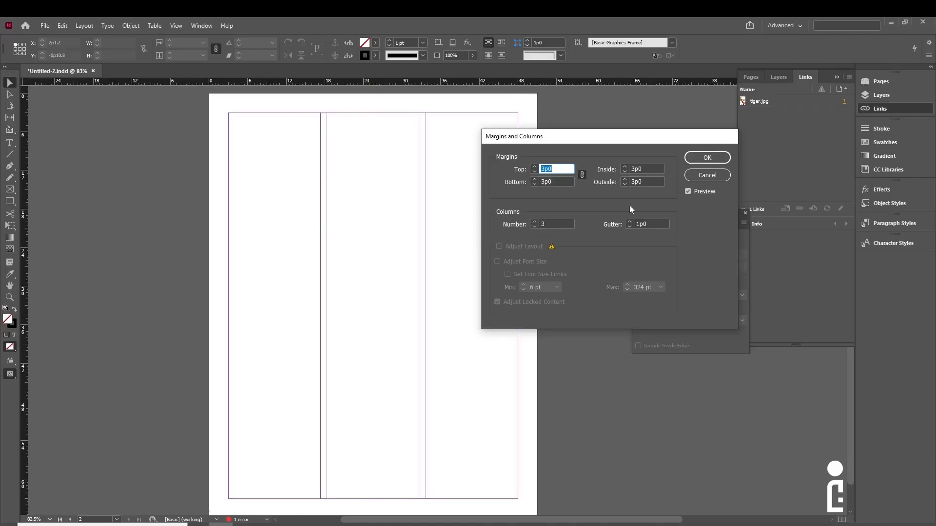
pyautogui.click(689, 159)
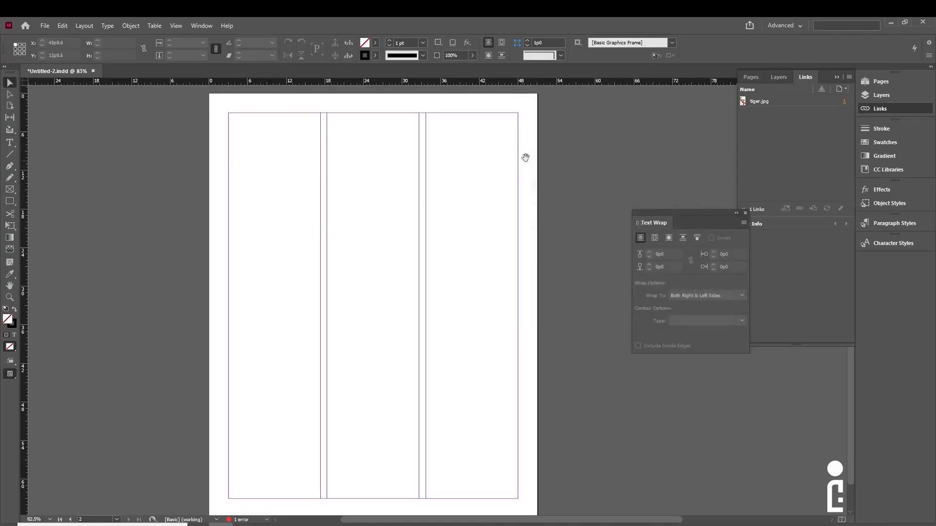
# - Flow the overset text from the third column of the tiger page into the first column of the second page
pyautogui.moveTo(525, 157); pyautogui.dragTo(229, 447)
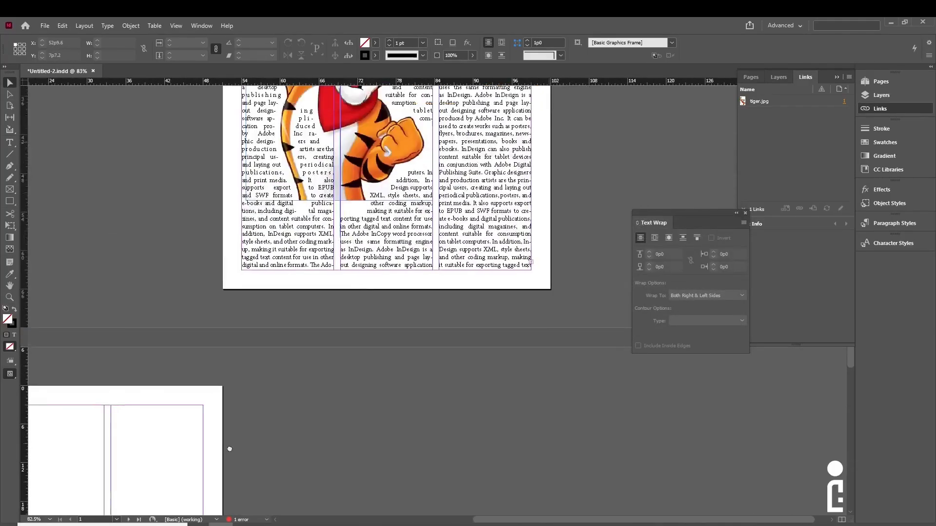
pyautogui.click(532, 262)
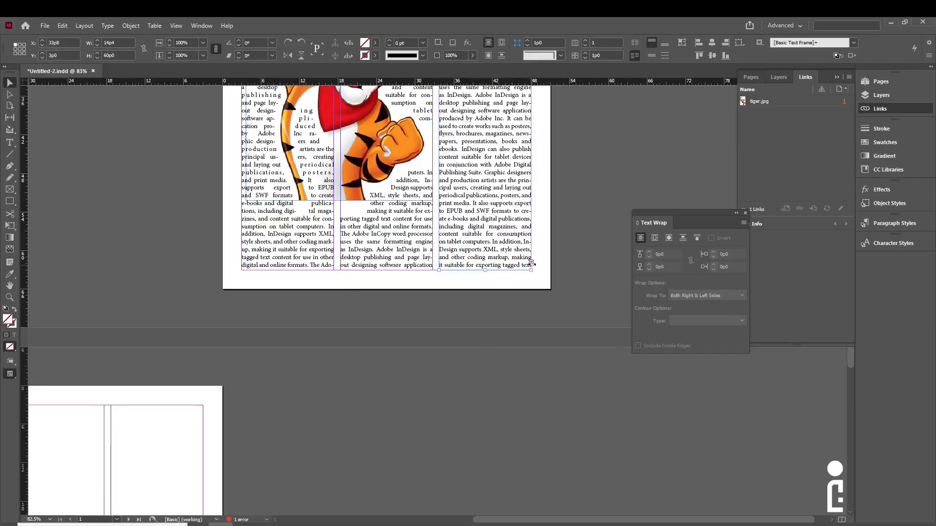
pyautogui.click(531, 262)
pyautogui.moveTo(197, 399); pyautogui.dragTo(472, 205)
pyautogui.moveTo(347, 295); pyautogui.dragTo(477, 180)
pyautogui.moveTo(314, 99); pyautogui.dragTo(404, 485)
pyautogui.click(249, 255)
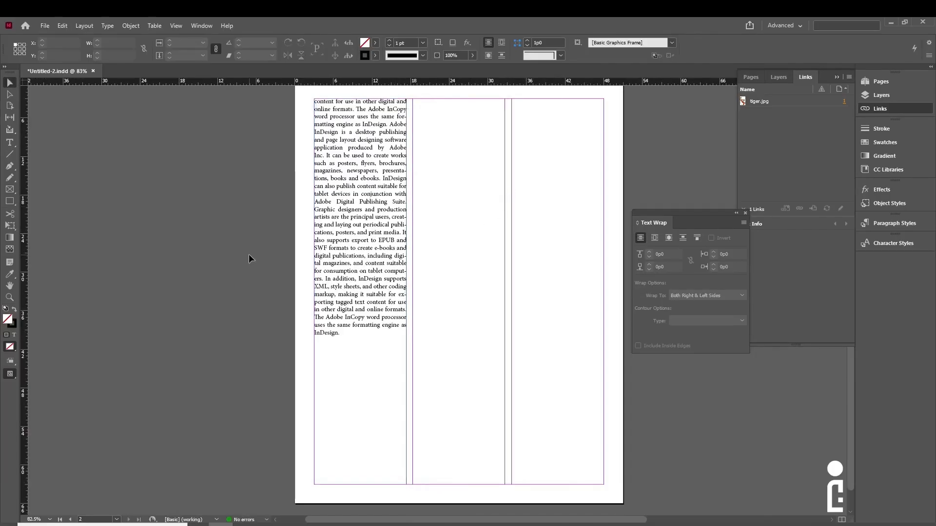
# - Place the butterfly image over the second page's first text column in a frame about 30p5 by 31p11 and send it behind the text
pyautogui.moveTo(516, 205); pyautogui.dragTo(419, 390)
pyautogui.hotkey('shift', 'pageup')
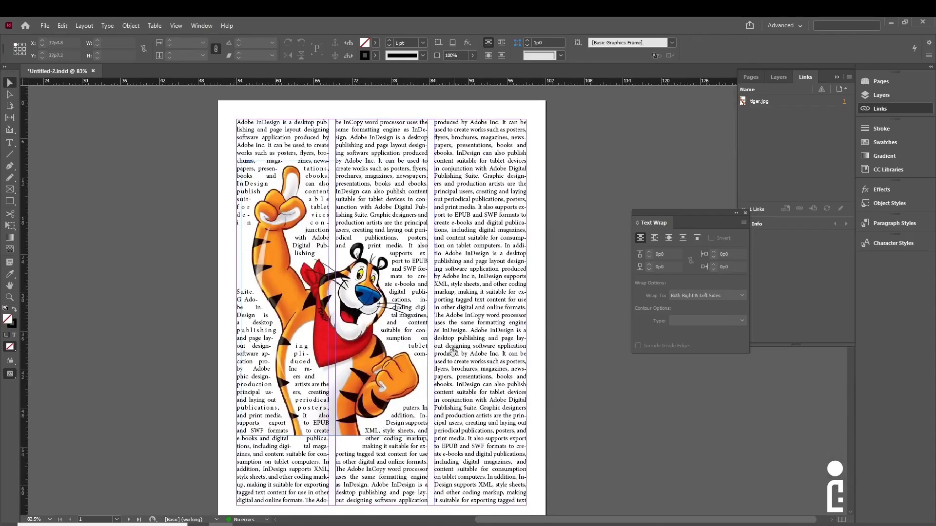
pyautogui.moveTo(454, 354); pyautogui.dragTo(490, 271)
pyautogui.hotkey('shift', 'pagedown')
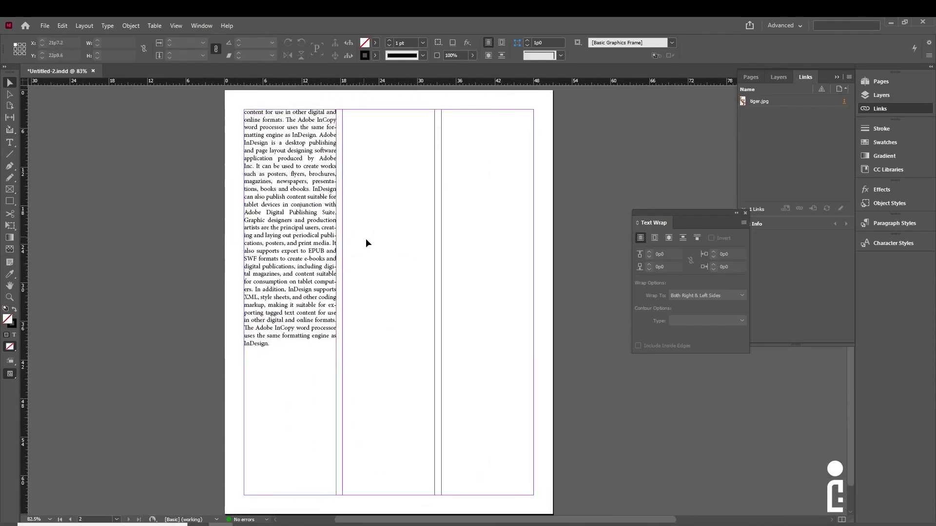
pyautogui.click(46, 28)
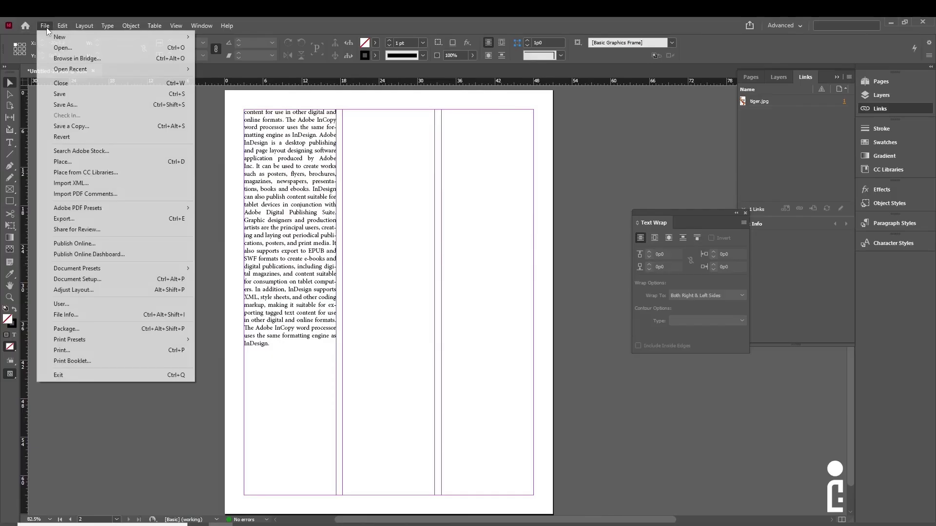
pyautogui.click(68, 162)
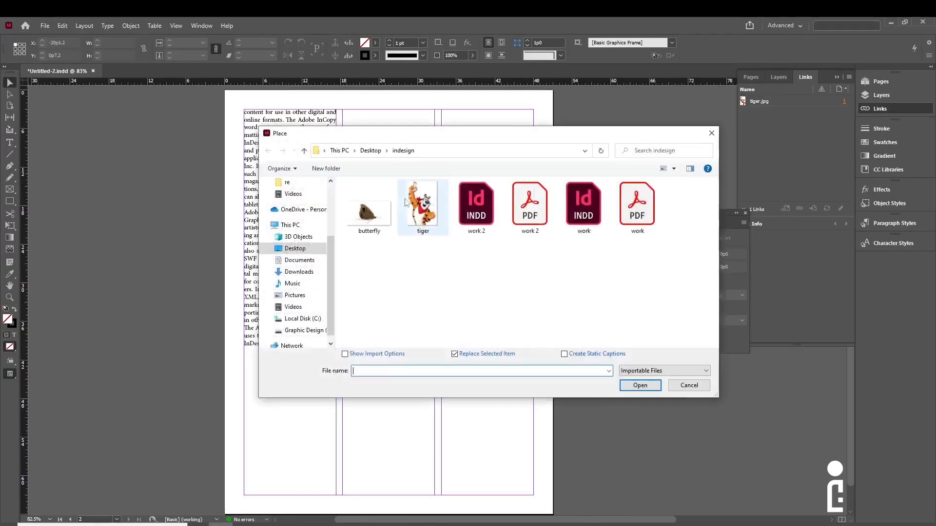
pyautogui.click(369, 211)
pyautogui.click(640, 386)
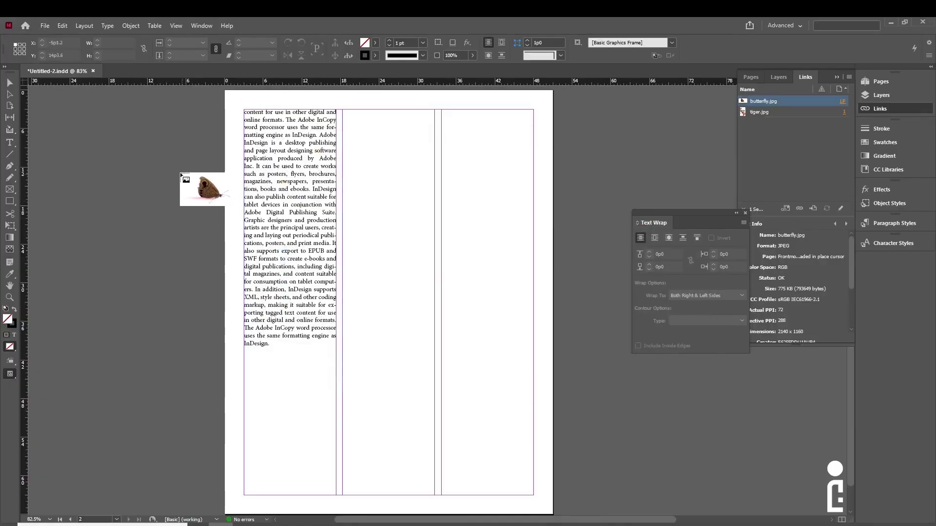
pyautogui.moveTo(174, 137); pyautogui.dragTo(375, 342)
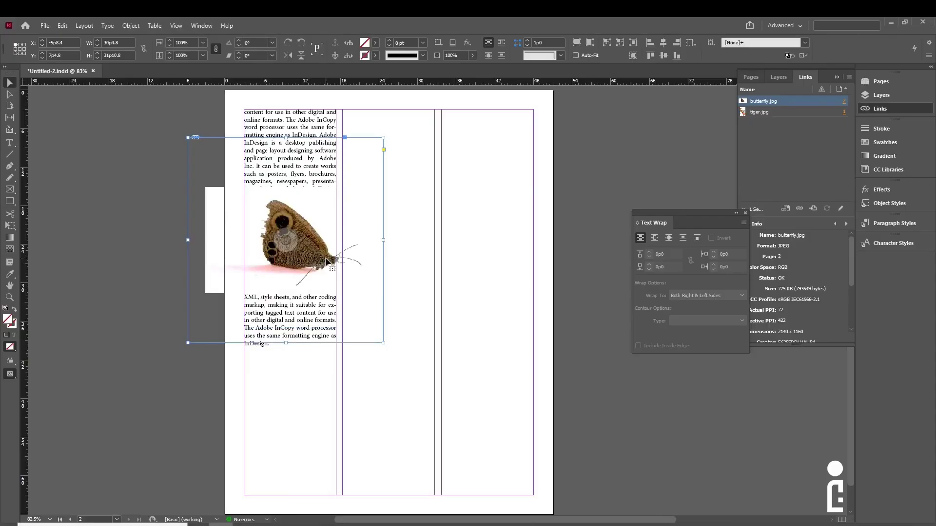
pyautogui.hotkey('ctrl', '[')
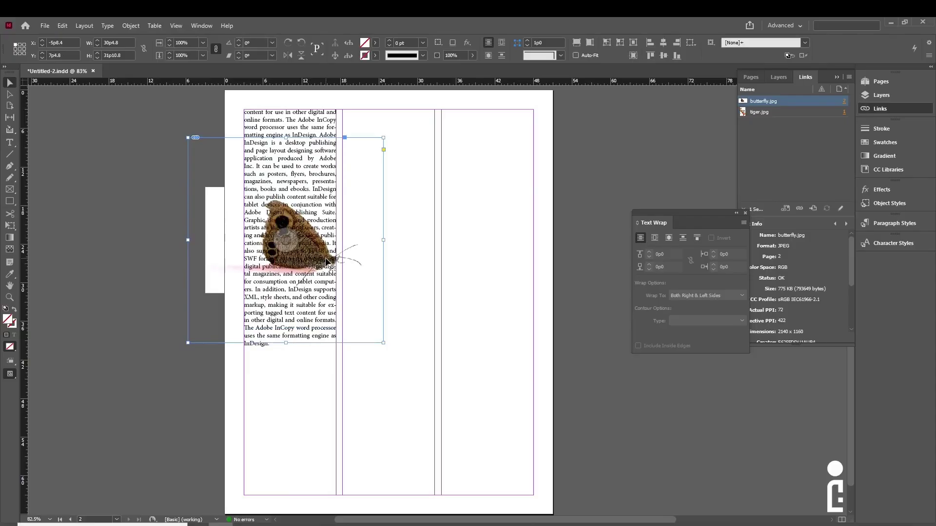
# - Wrap the text around the butterfly's object shape with contour type Detect Edges and scale the image to about 27p10 by 15p1
pyautogui.click(669, 238)
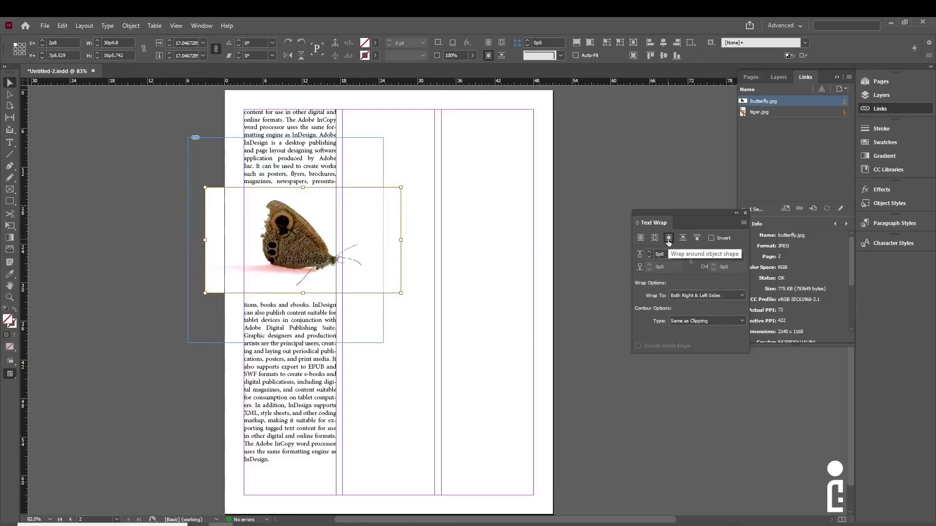
pyautogui.click(683, 322)
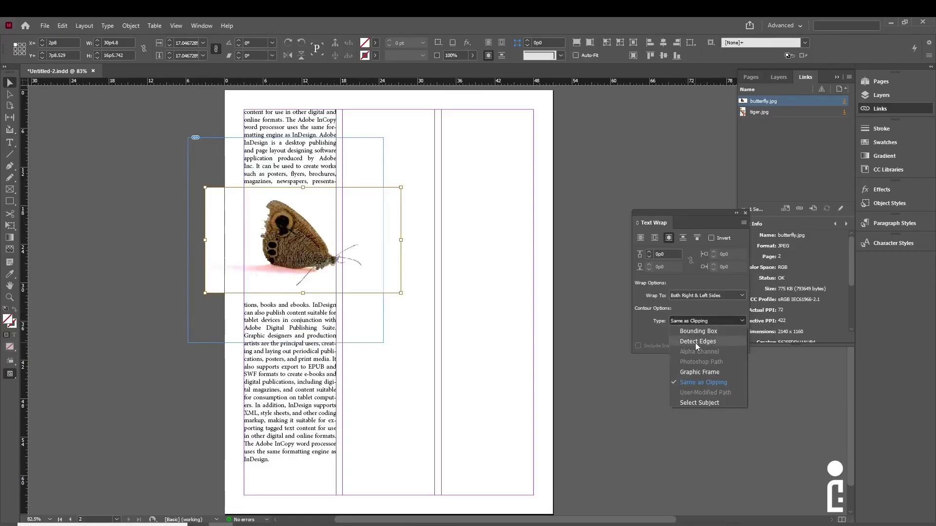
pyautogui.click(695, 342)
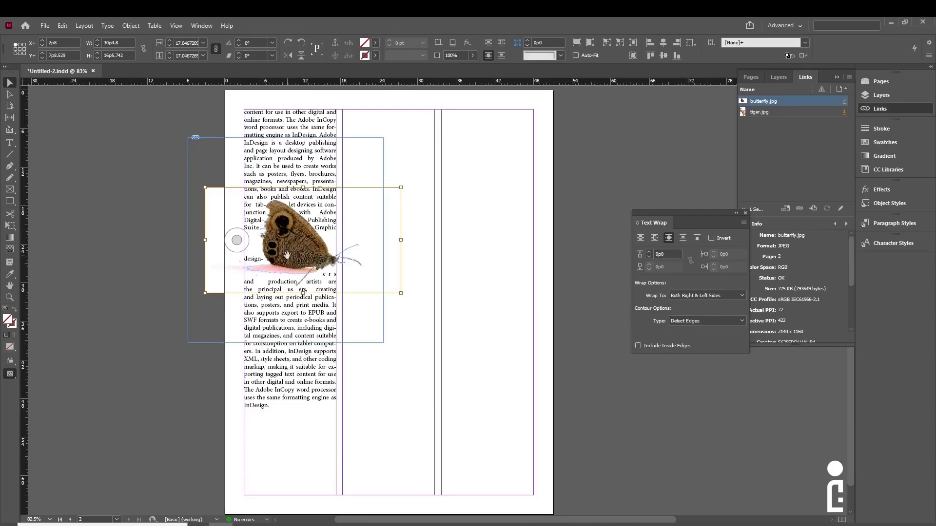
pyautogui.moveTo(401, 187); pyautogui.dragTo(384, 197)
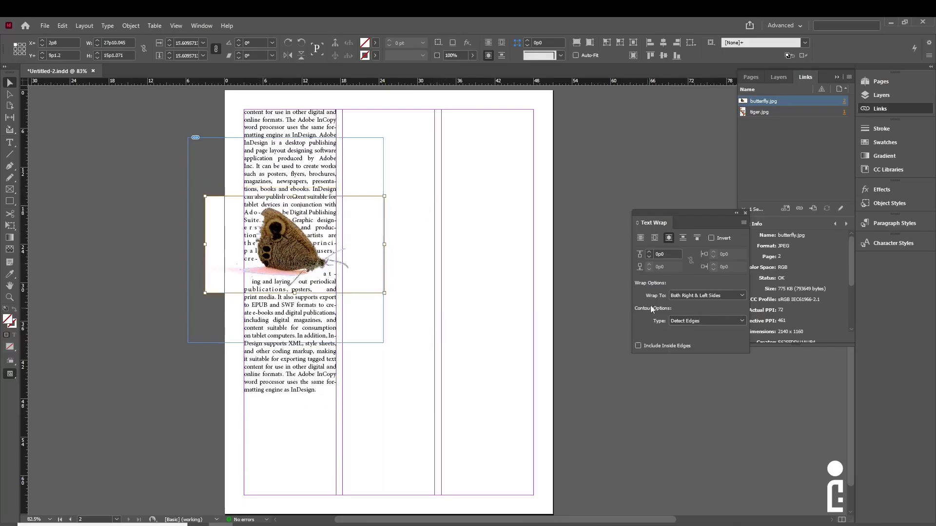
# - Set the butterfly's contour wrap offset to 0p6
pyautogui.click(649, 252)
pyautogui.click(649, 252)
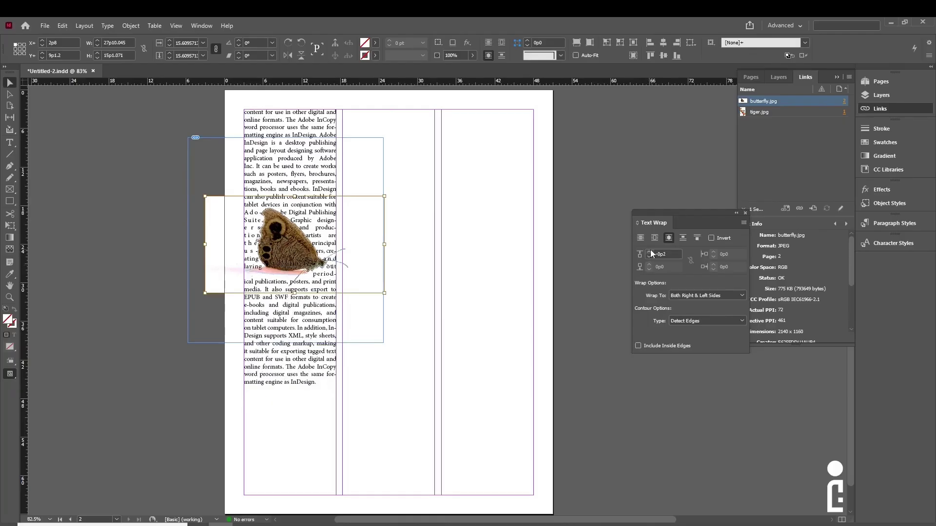
pyautogui.click(650, 252)
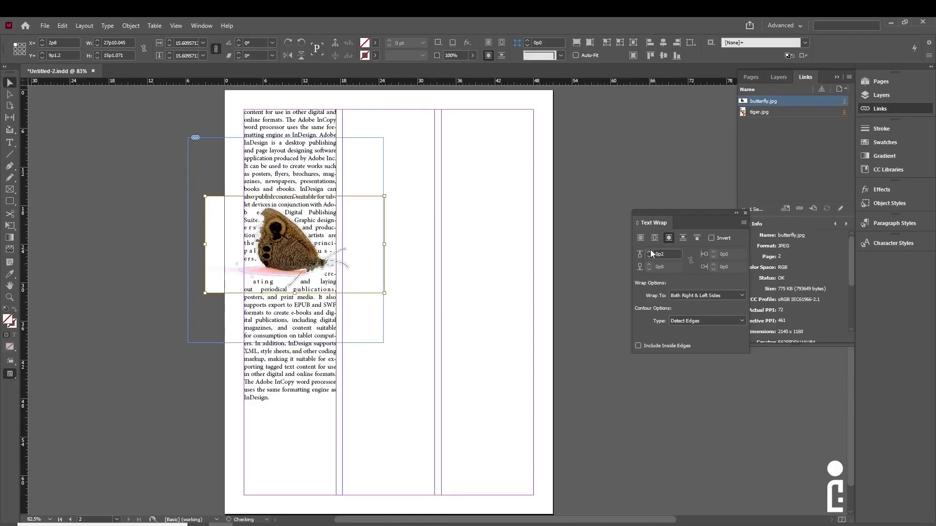
pyautogui.click(649, 258)
pyautogui.click(649, 258)
pyautogui.click(649, 258)
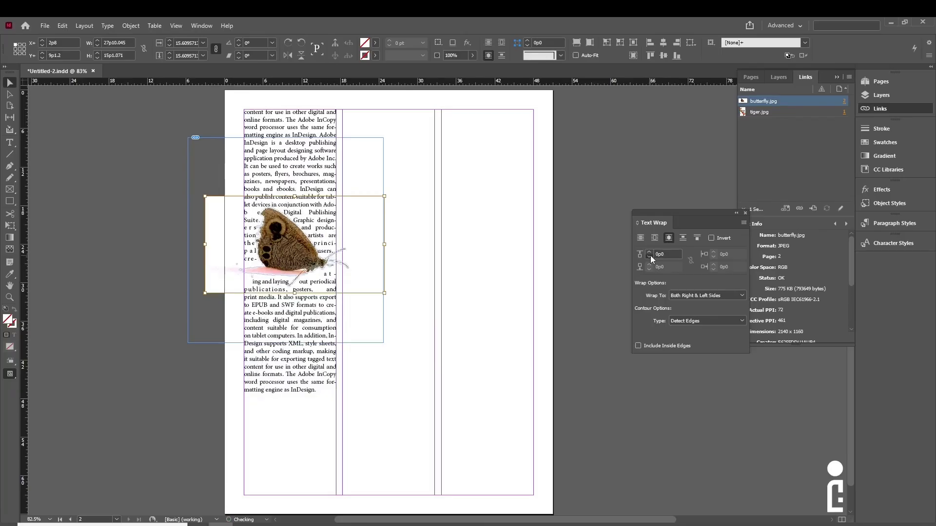
pyautogui.click(649, 258)
pyautogui.click(649, 258)
pyautogui.click(650, 256)
pyautogui.click(650, 256)
pyautogui.click(650, 256)
pyautogui.click(651, 256)
pyautogui.click(650, 256)
pyautogui.click(650, 257)
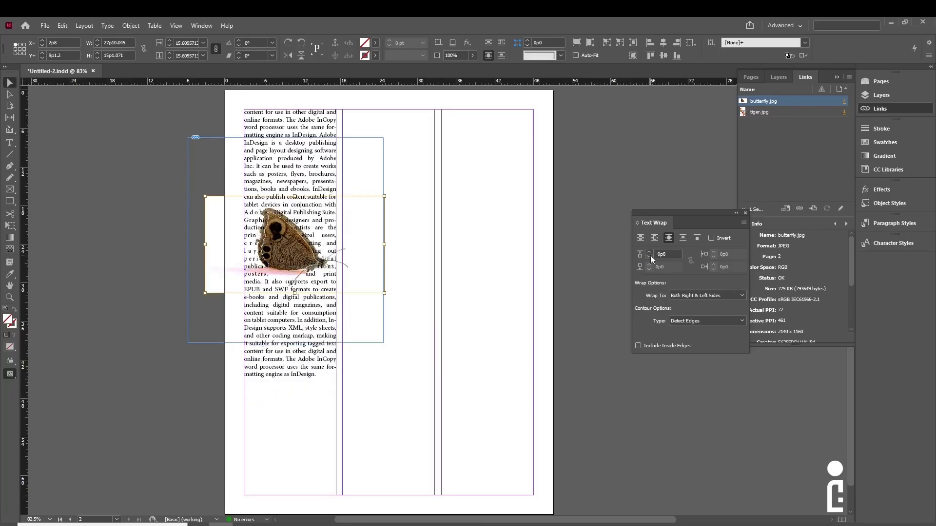
pyautogui.click(651, 252)
pyautogui.click(650, 252)
pyautogui.click(650, 253)
pyautogui.click(651, 252)
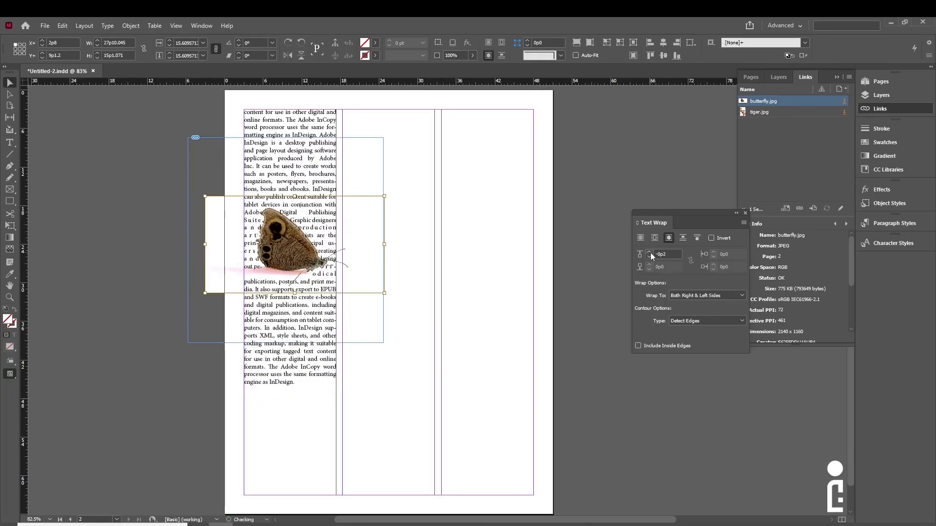
pyautogui.click(650, 253)
pyautogui.click(650, 253)
pyautogui.click(650, 253)
pyautogui.click(651, 253)
pyautogui.click(651, 252)
pyautogui.click(650, 252)
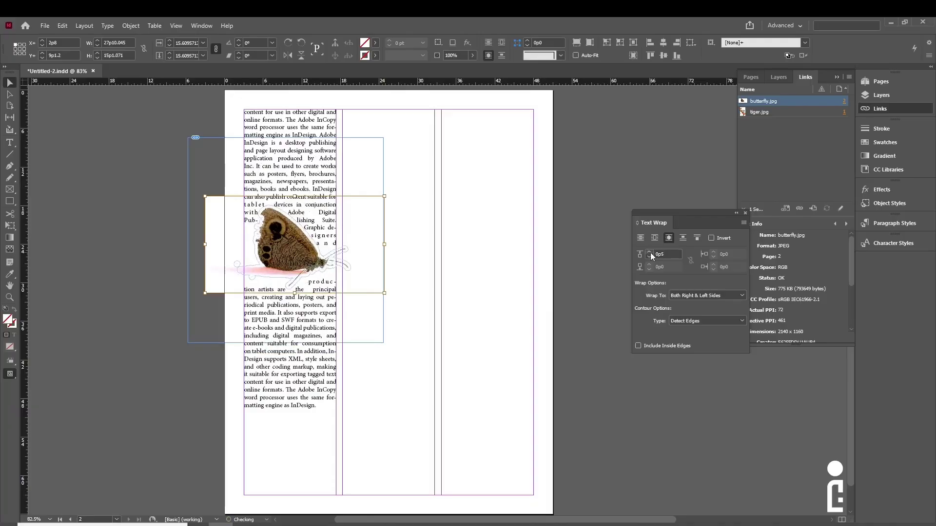
pyautogui.click(650, 253)
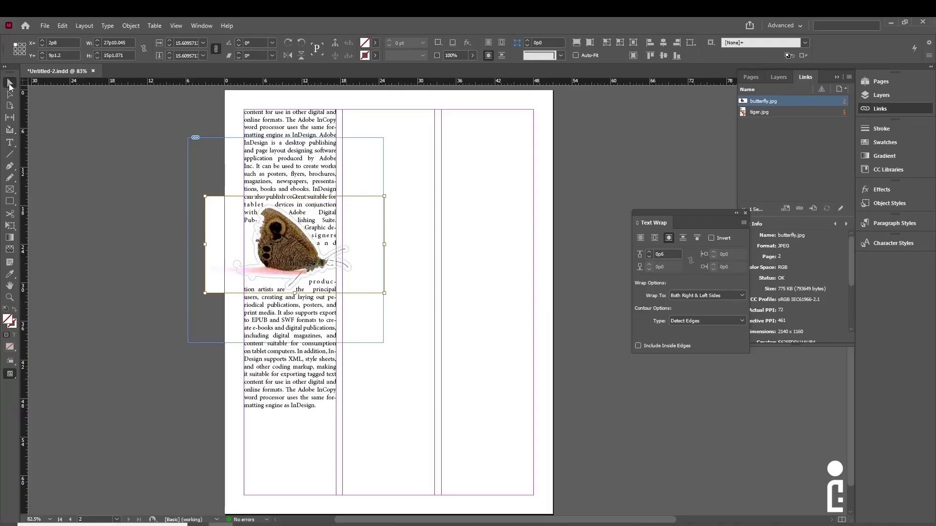